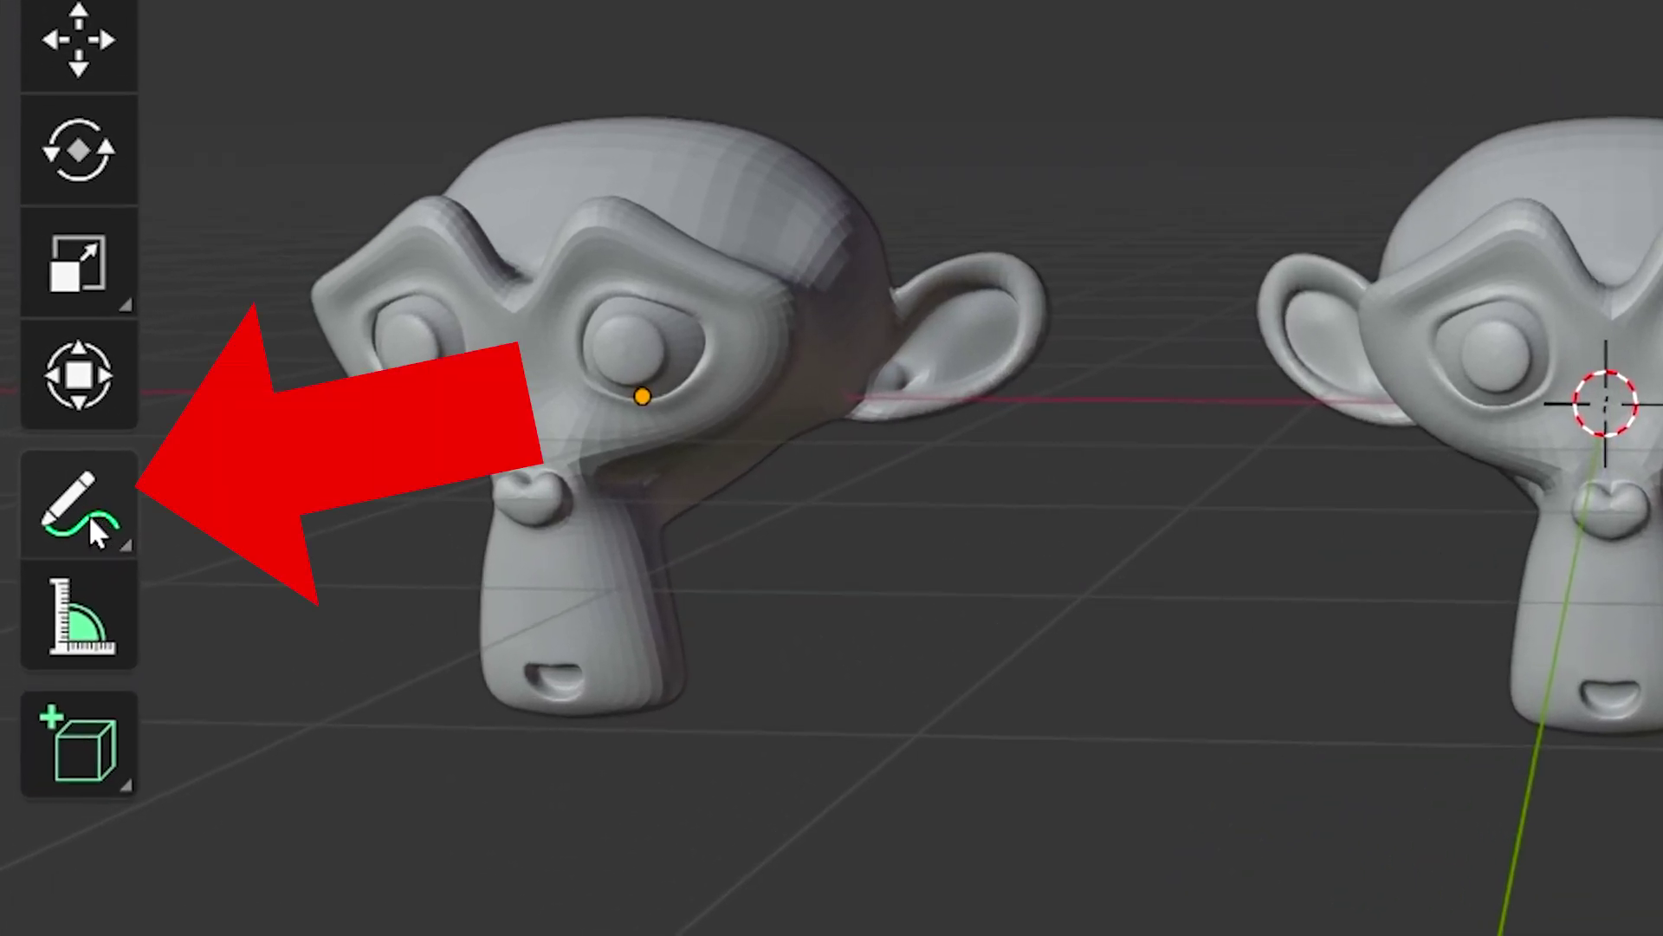
Handwrite the blue note 'Write Notes!' above the three monkey heads with the Annotate tool.
click(81, 517)
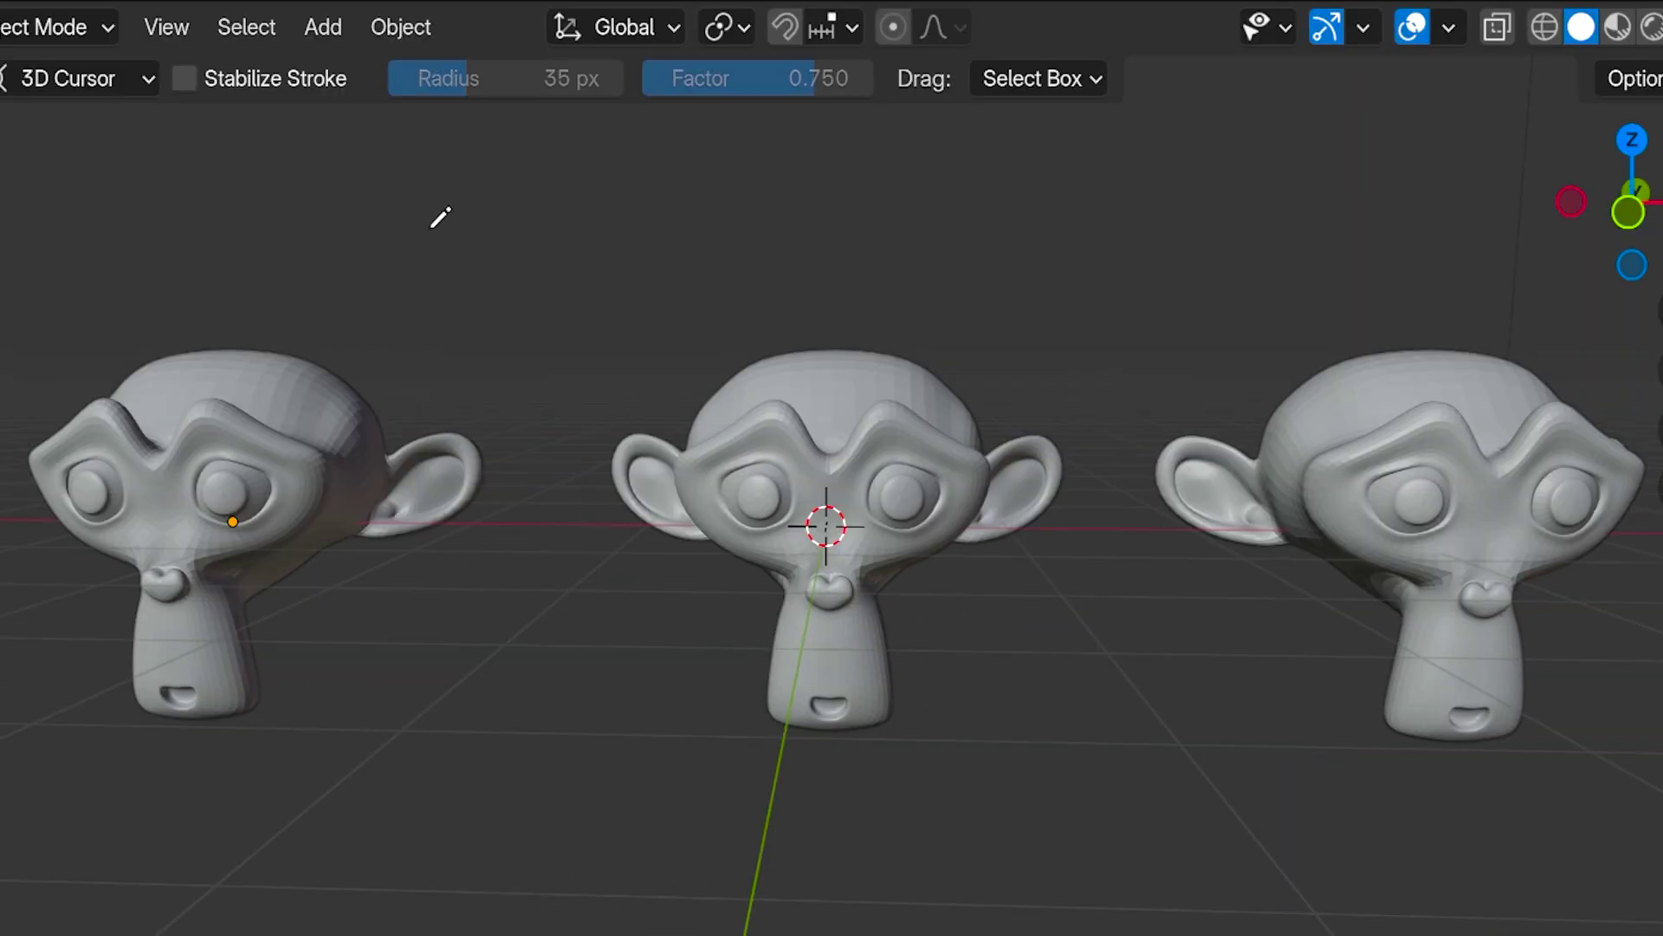
mouse_move(440, 220)
mouse_down()
mouse_move(473, 310)
mouse_move(532, 258)
mouse_up()
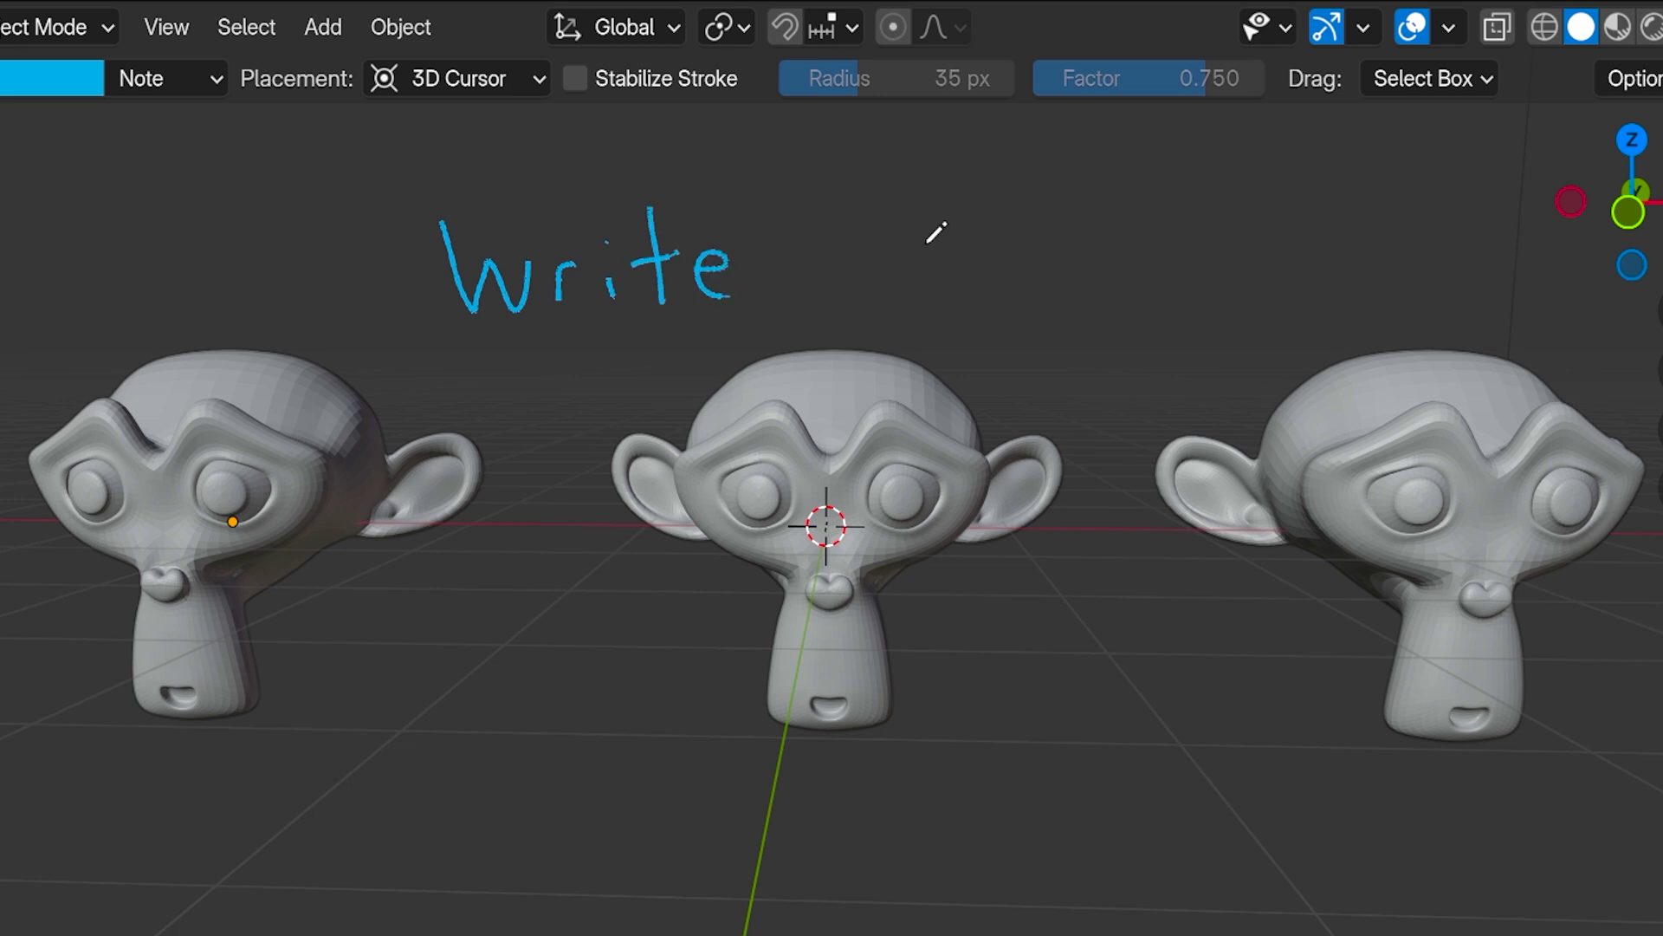
drag(858, 219, 928, 198)
drag(971, 249, 960, 253)
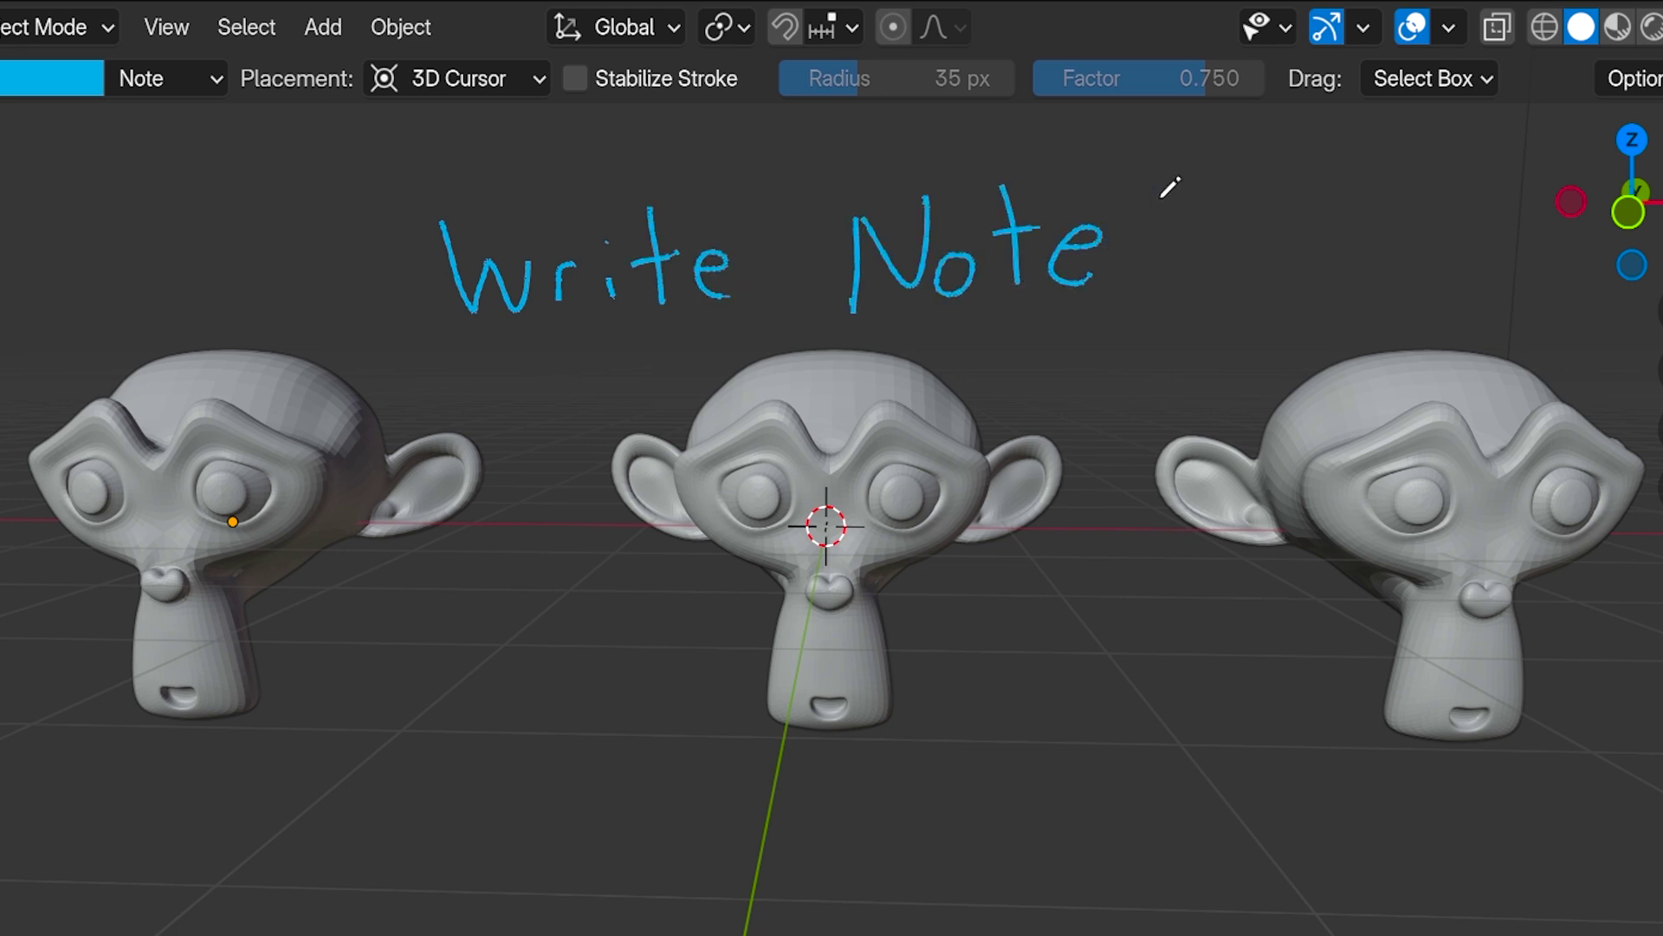
drag(1161, 199, 1116, 281)
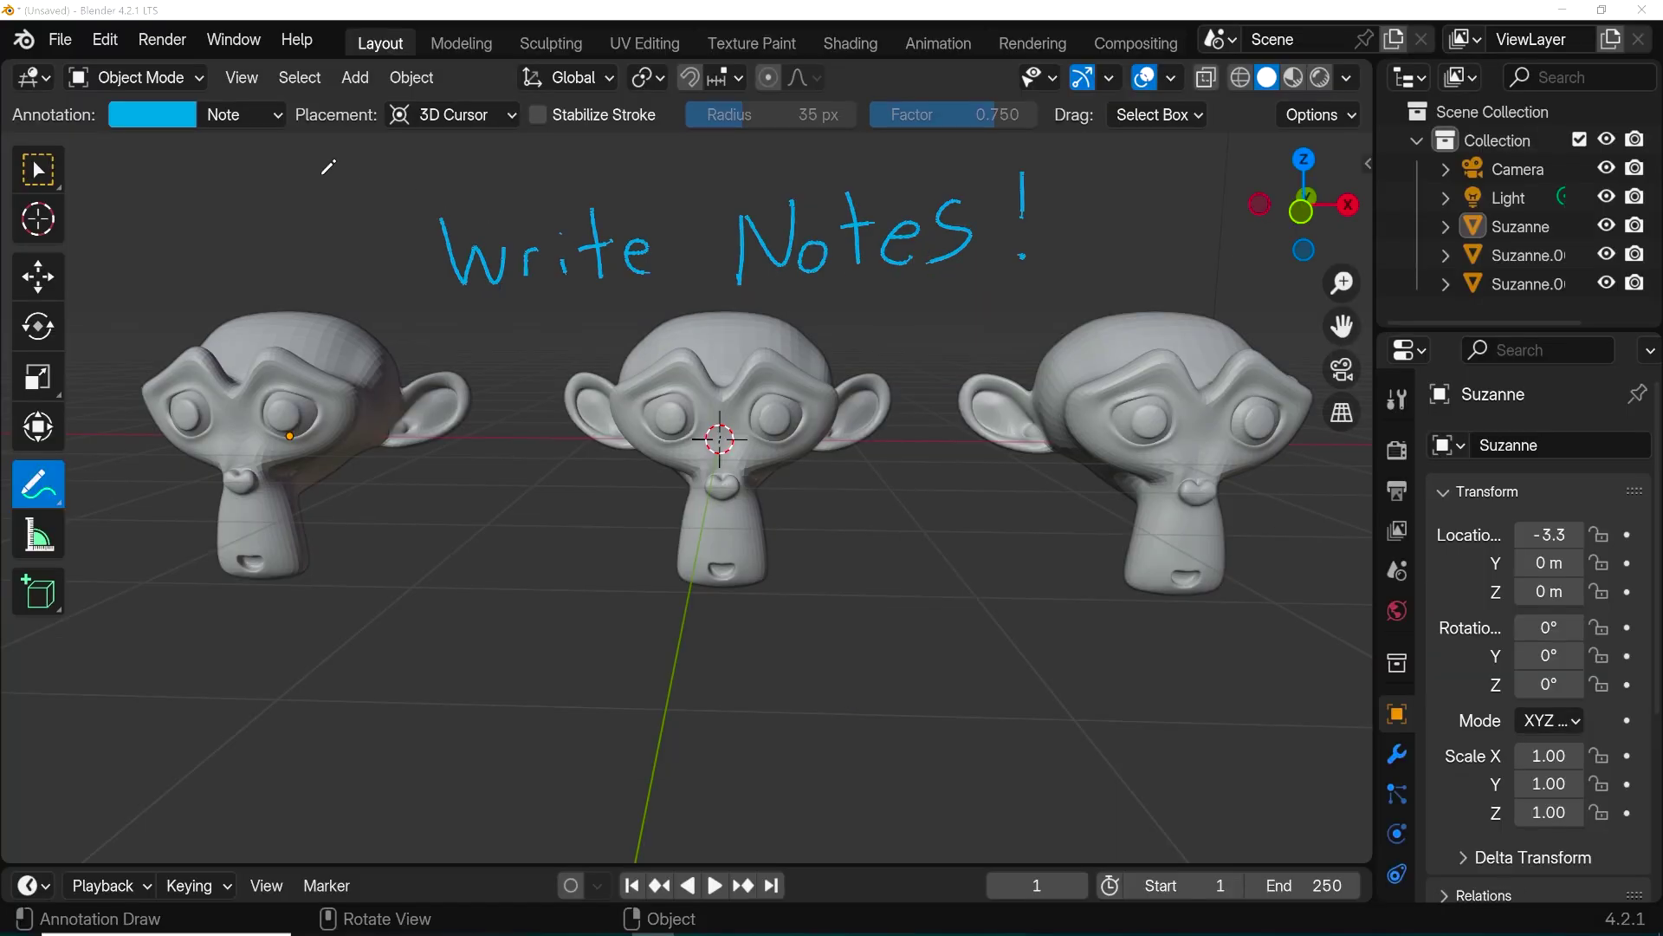
Switch the left monkey into Edit Mode and back to Object Mode.
click(133, 70)
click(141, 138)
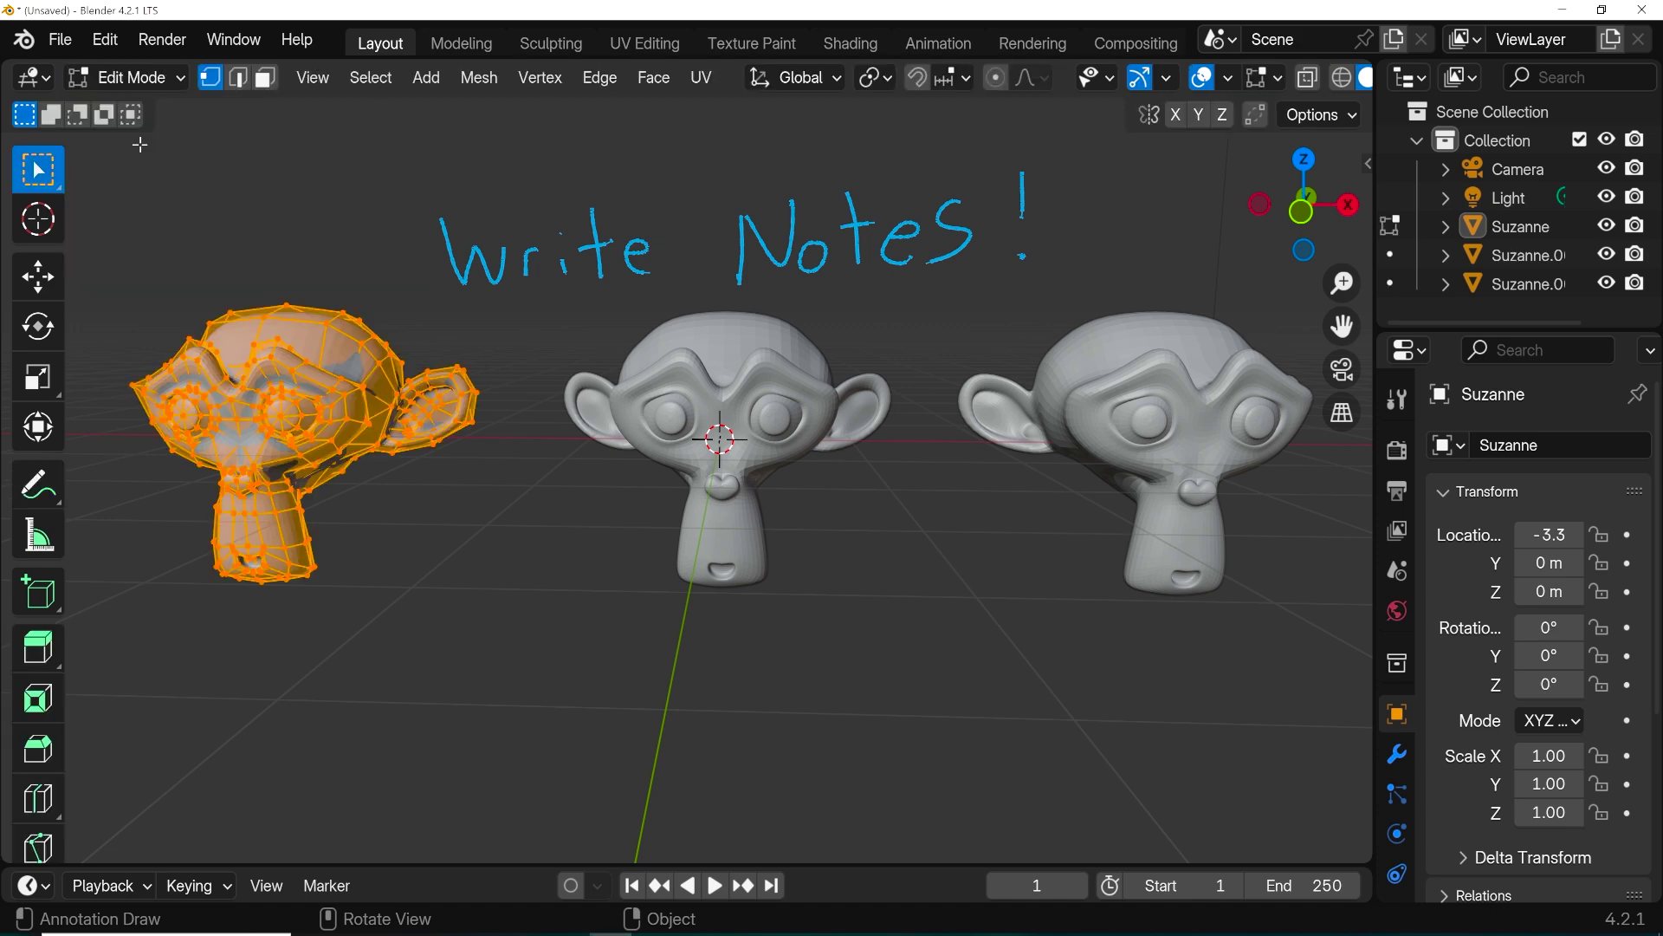
click(133, 78)
click(147, 111)
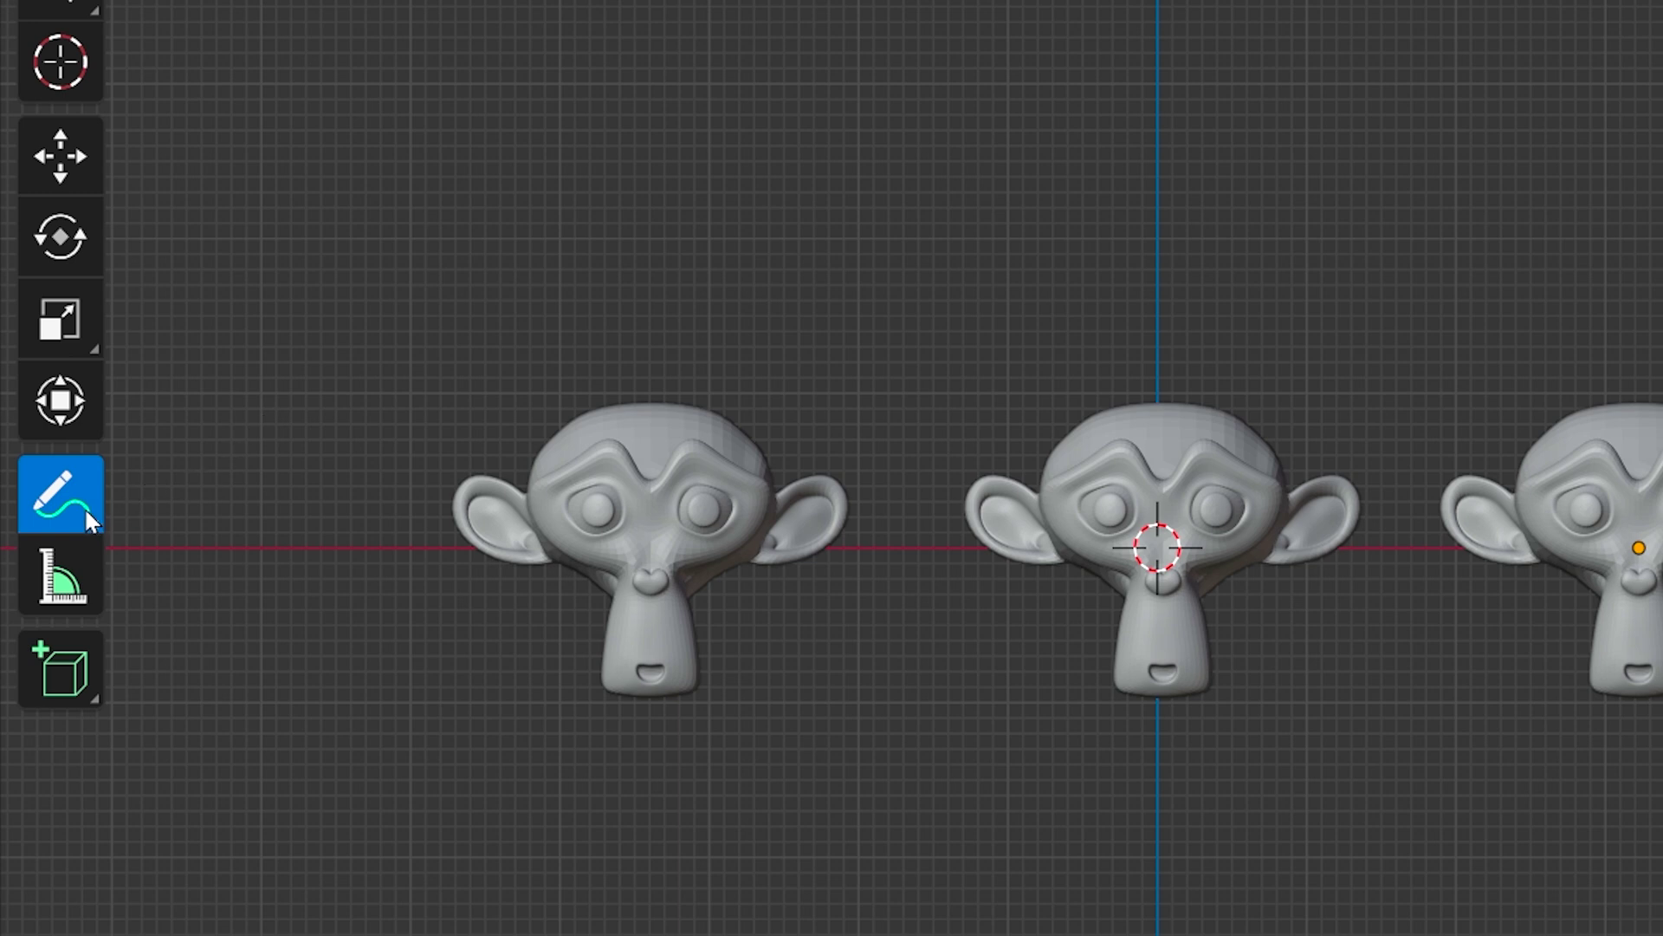
Draw a straight blue Annotate Line above the monkeys, then undo it.
click(90, 518)
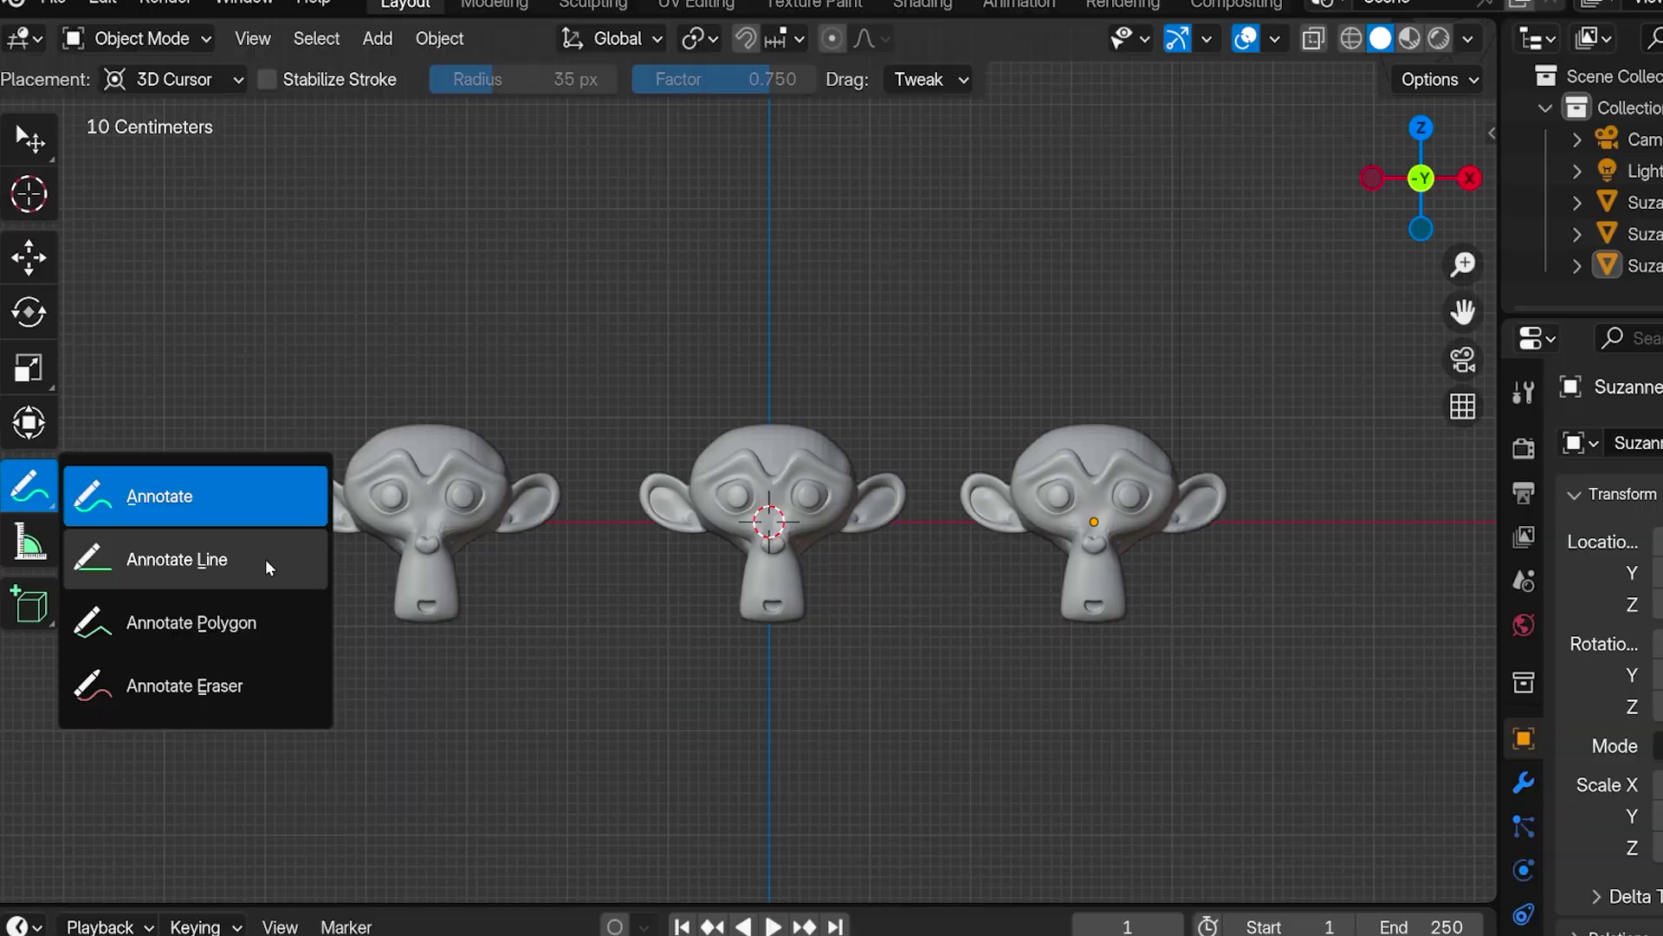
click(267, 559)
mouse_move(336, 322)
mouse_down()
mouse_move(1034, 308)
mouse_move(1259, 361)
mouse_move(1277, 333)
mouse_up()
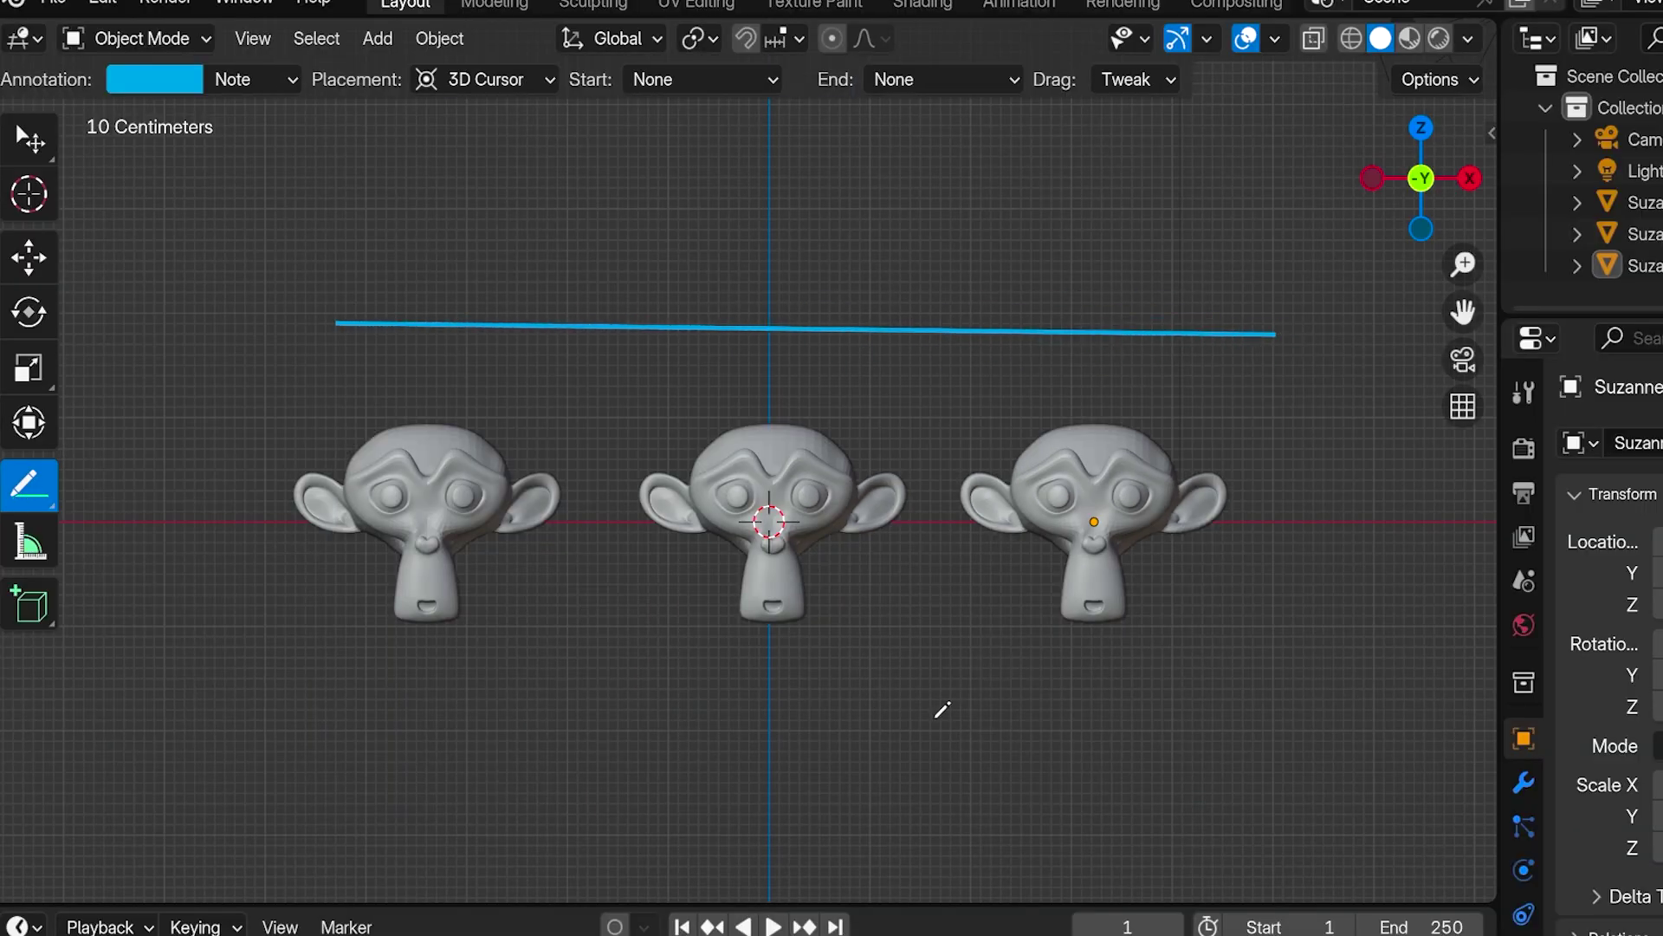
key(ctrl+z)
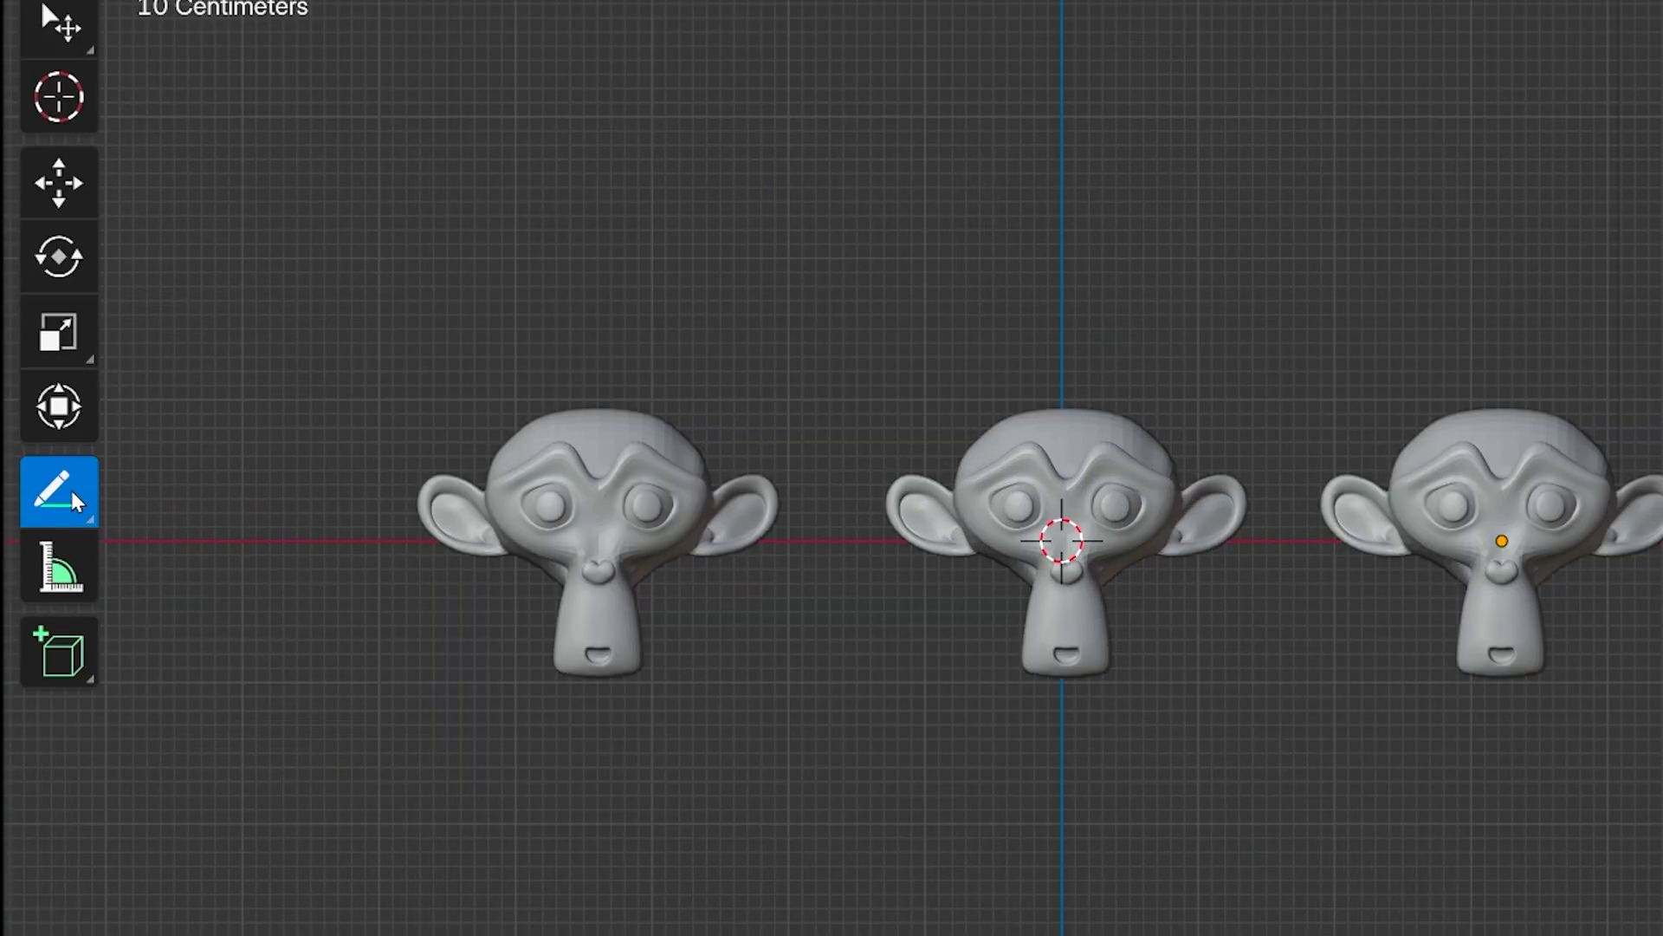
Draw a five-corner zigzag with Annotate Polygon, then erase part of the freehand stroke.
click(72, 492)
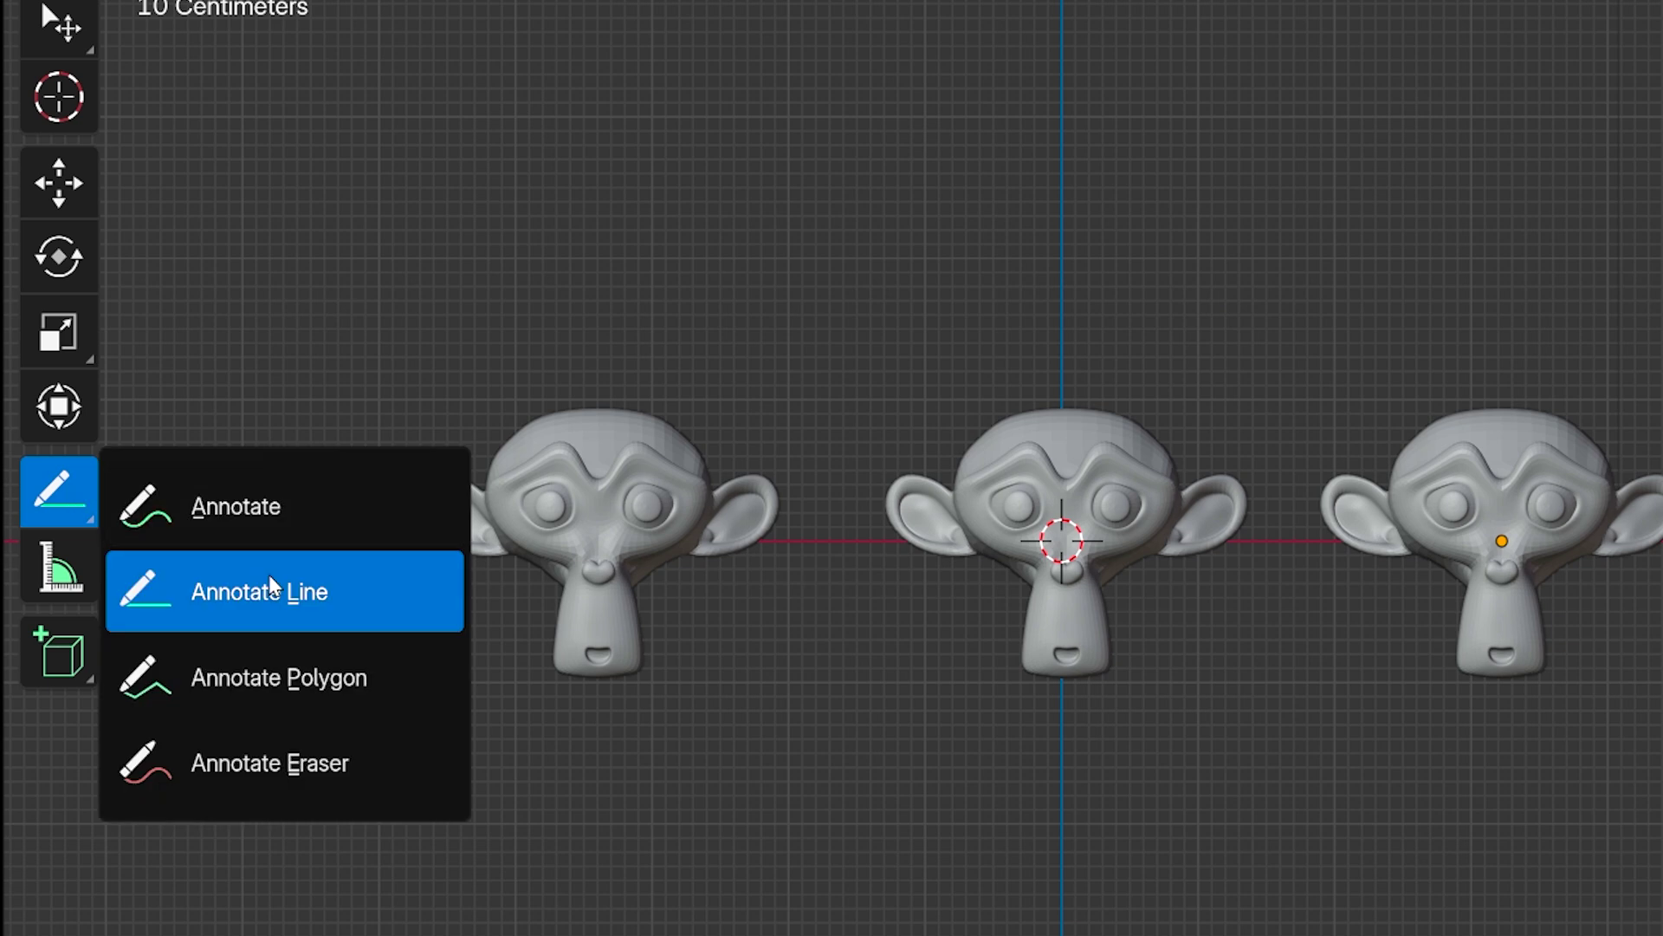
click(294, 673)
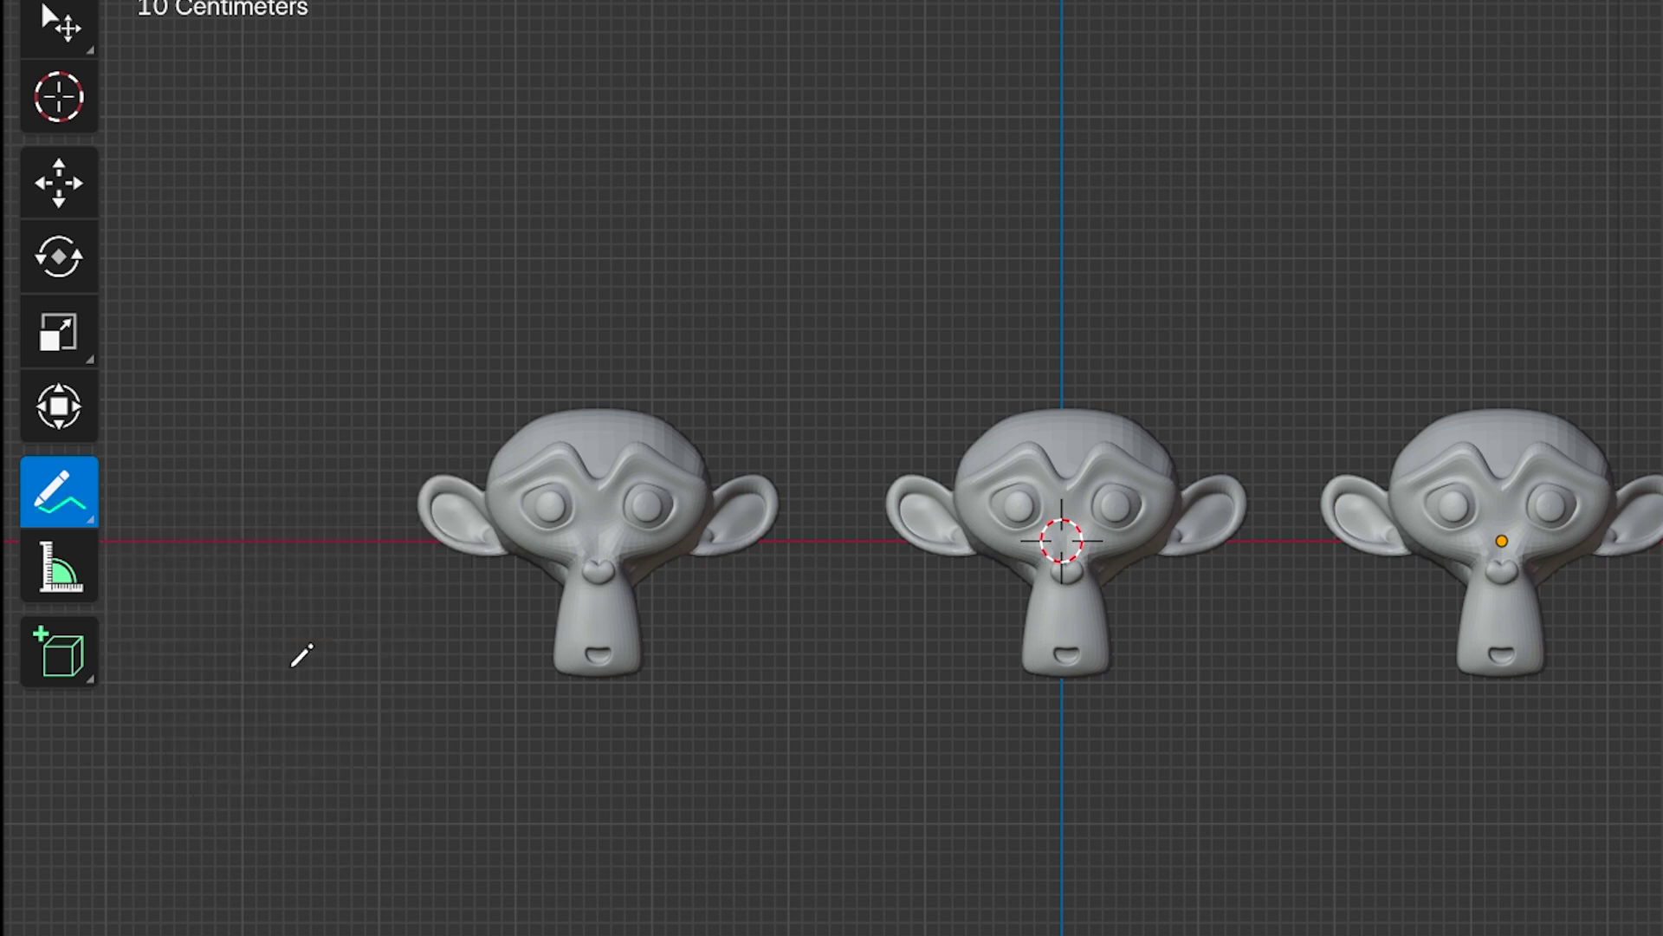
click(461, 201)
click(768, 372)
click(849, 214)
click(1113, 331)
click(1321, 169)
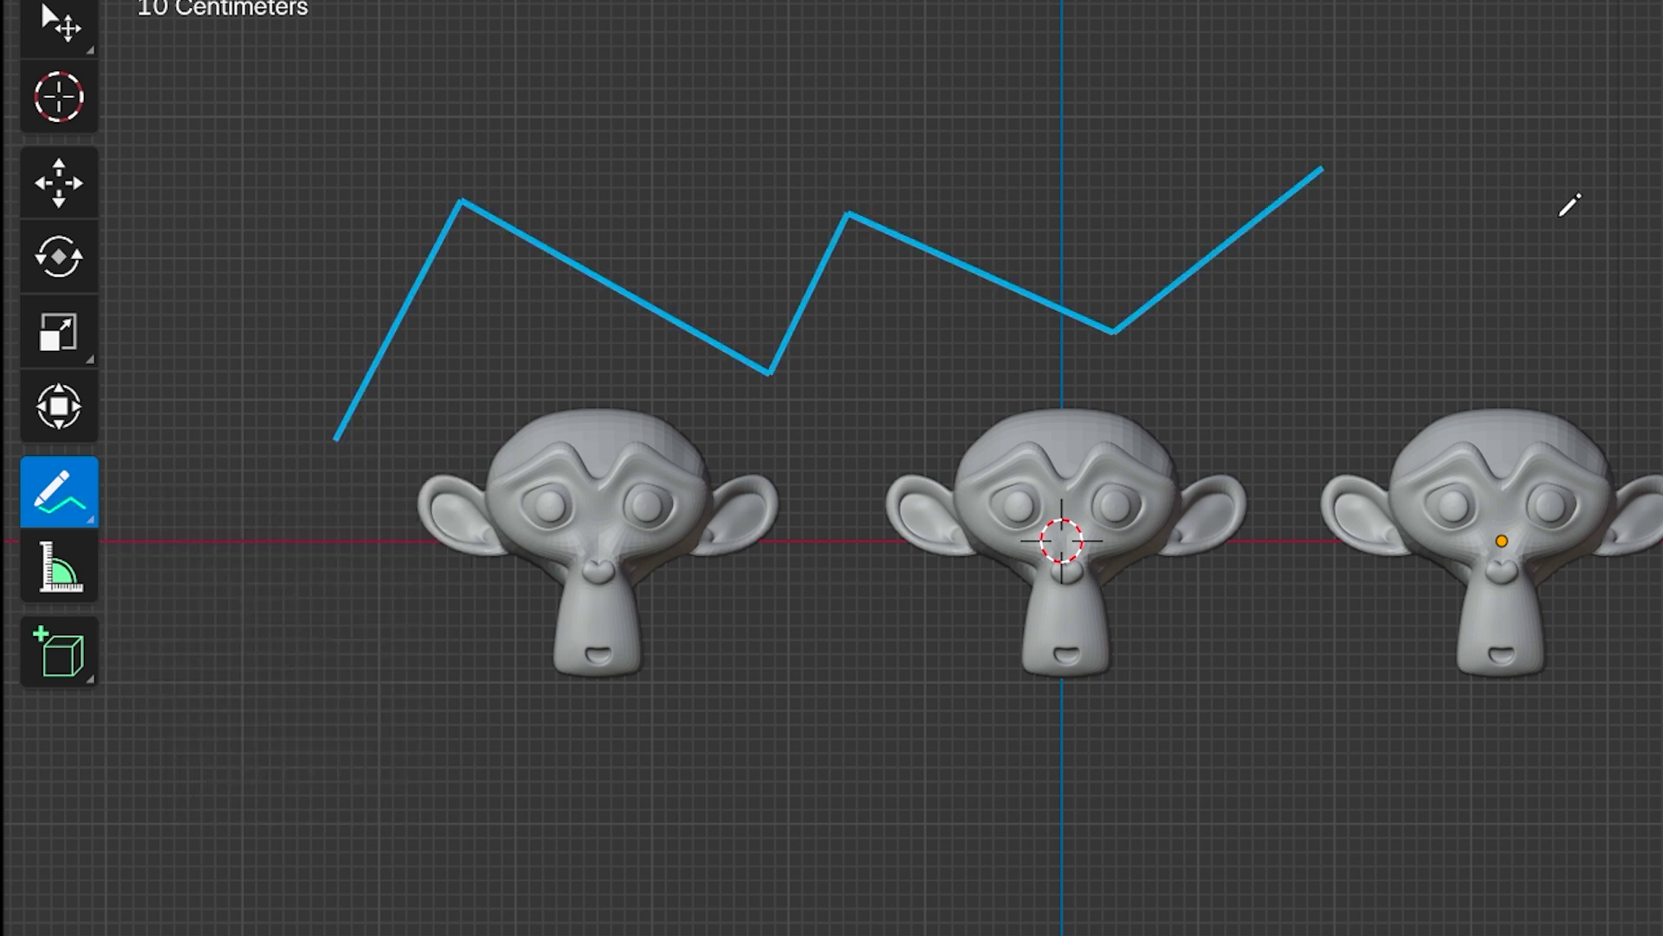
click(59, 492)
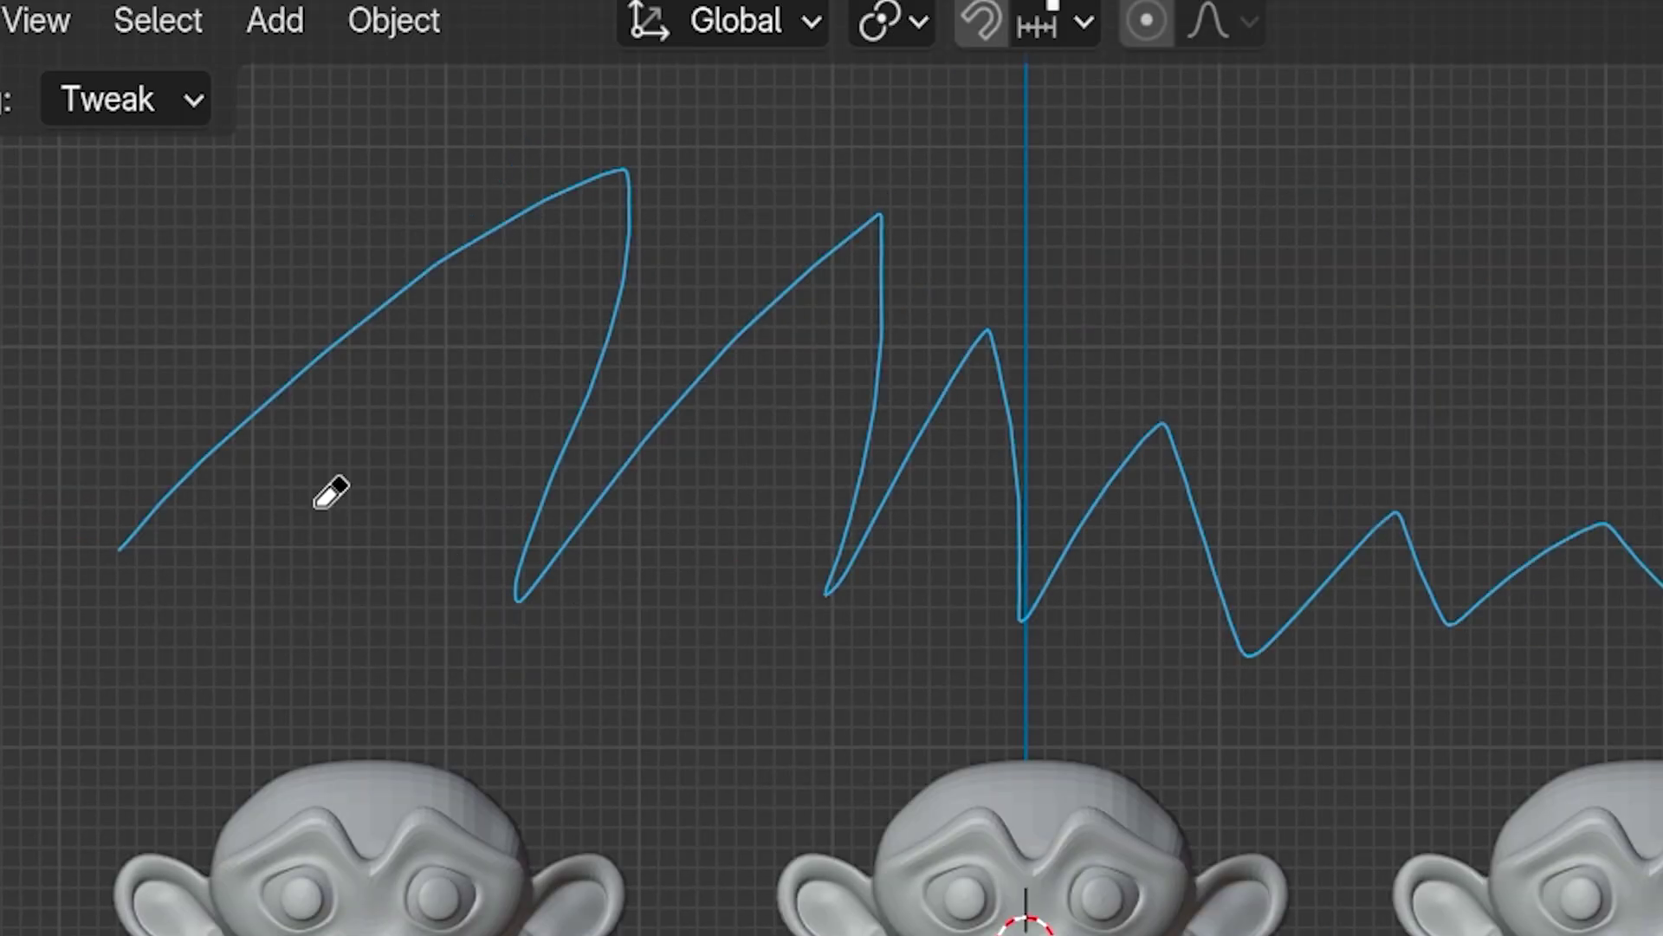
mouse_move(113, 541)
right_down()
mouse_move(196, 538)
mouse_move(236, 415)
mouse_move(523, 274)
mouse_move(605, 335)
mouse_move(515, 614)
mouse_move(745, 286)
mouse_move(927, 196)
mouse_move(543, 546)
mouse_move(736, 320)
mouse_move(885, 244)
mouse_move(835, 587)
right_up()
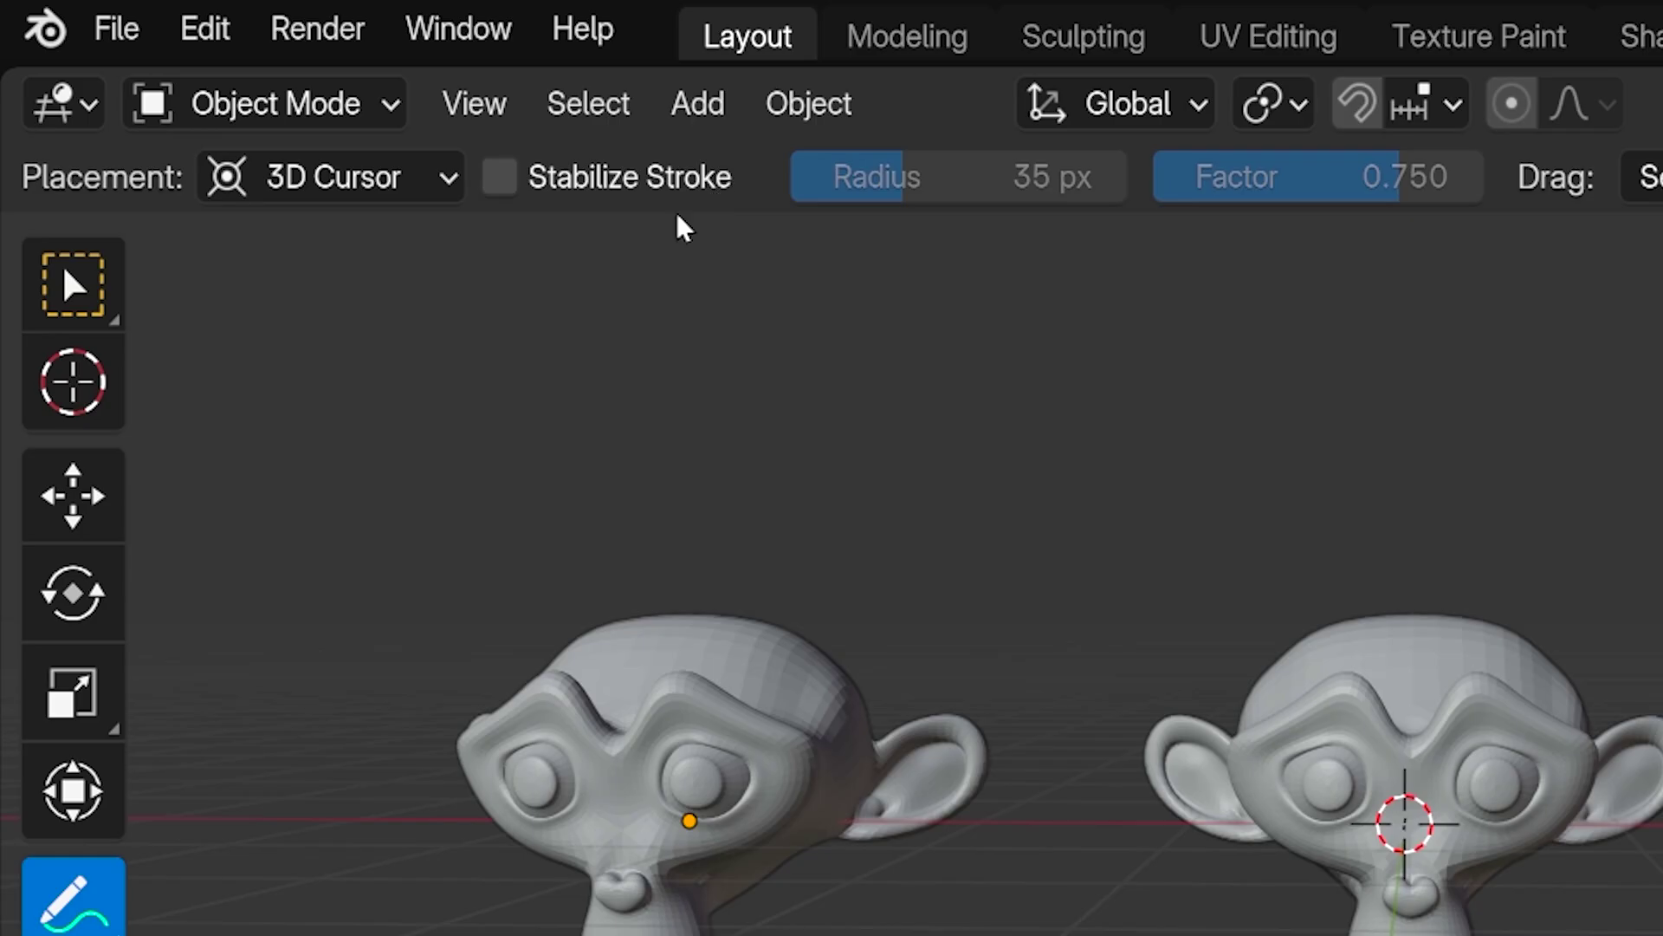
Keep placement on 3D Cursor and handwrite CURSOR above the middle monkey head.
click(392, 180)
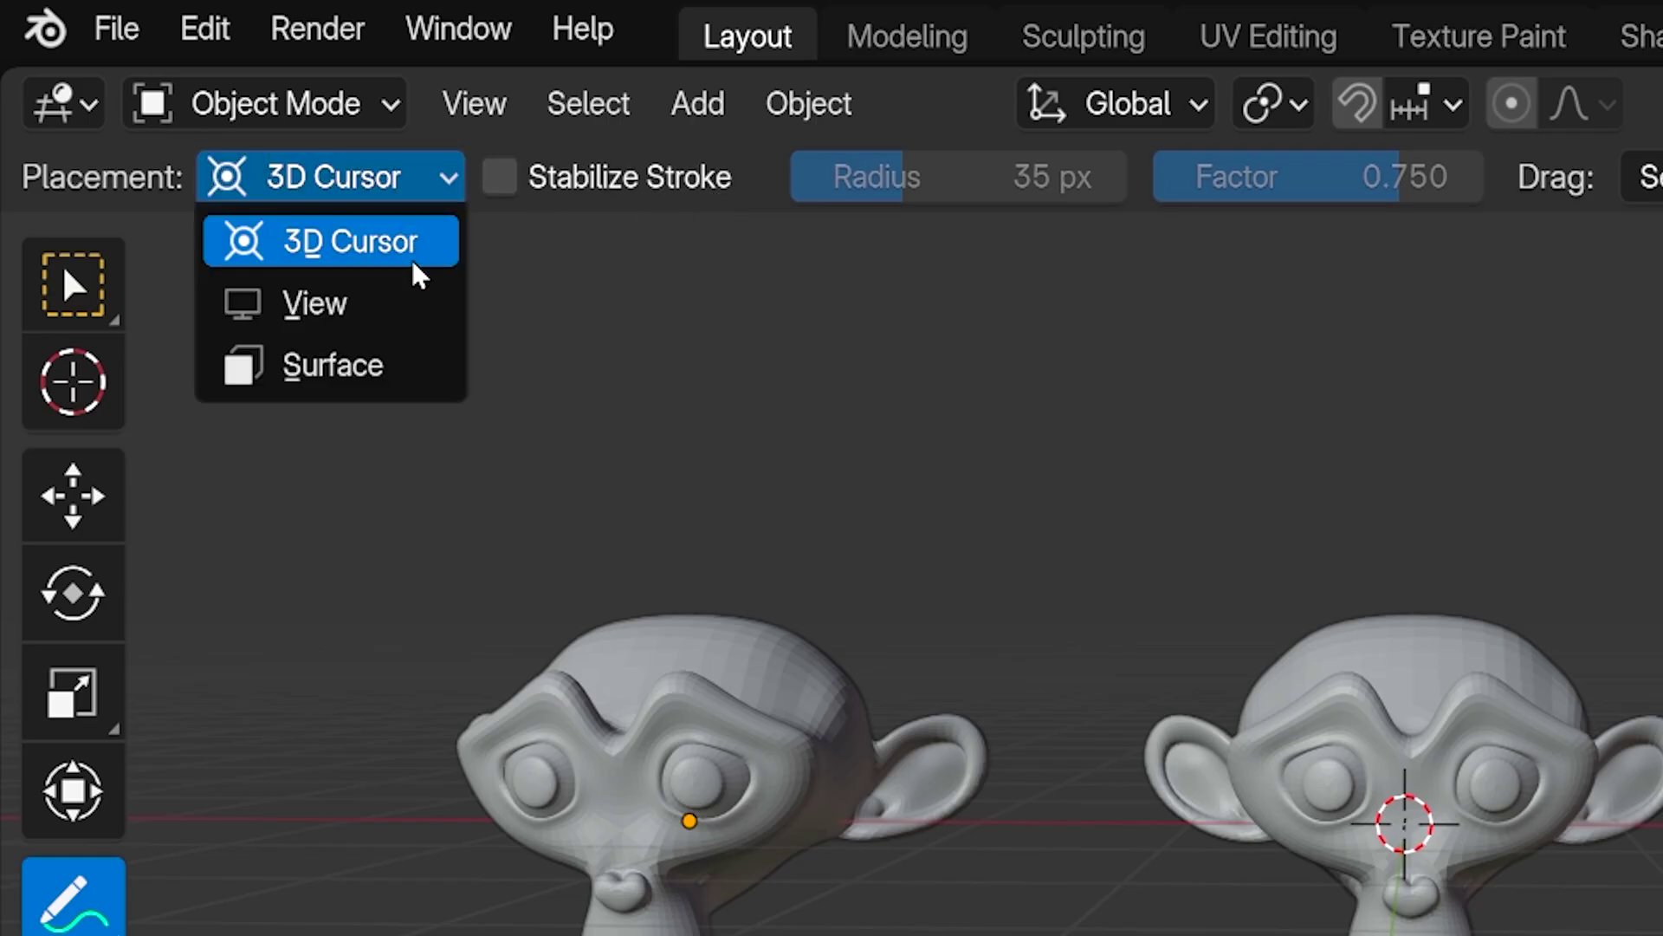
click(420, 274)
mouse_move(1270, 347)
mouse_down()
mouse_move(1248, 344)
mouse_move(1210, 495)
mouse_up()
drag(1286, 398, 1375, 368)
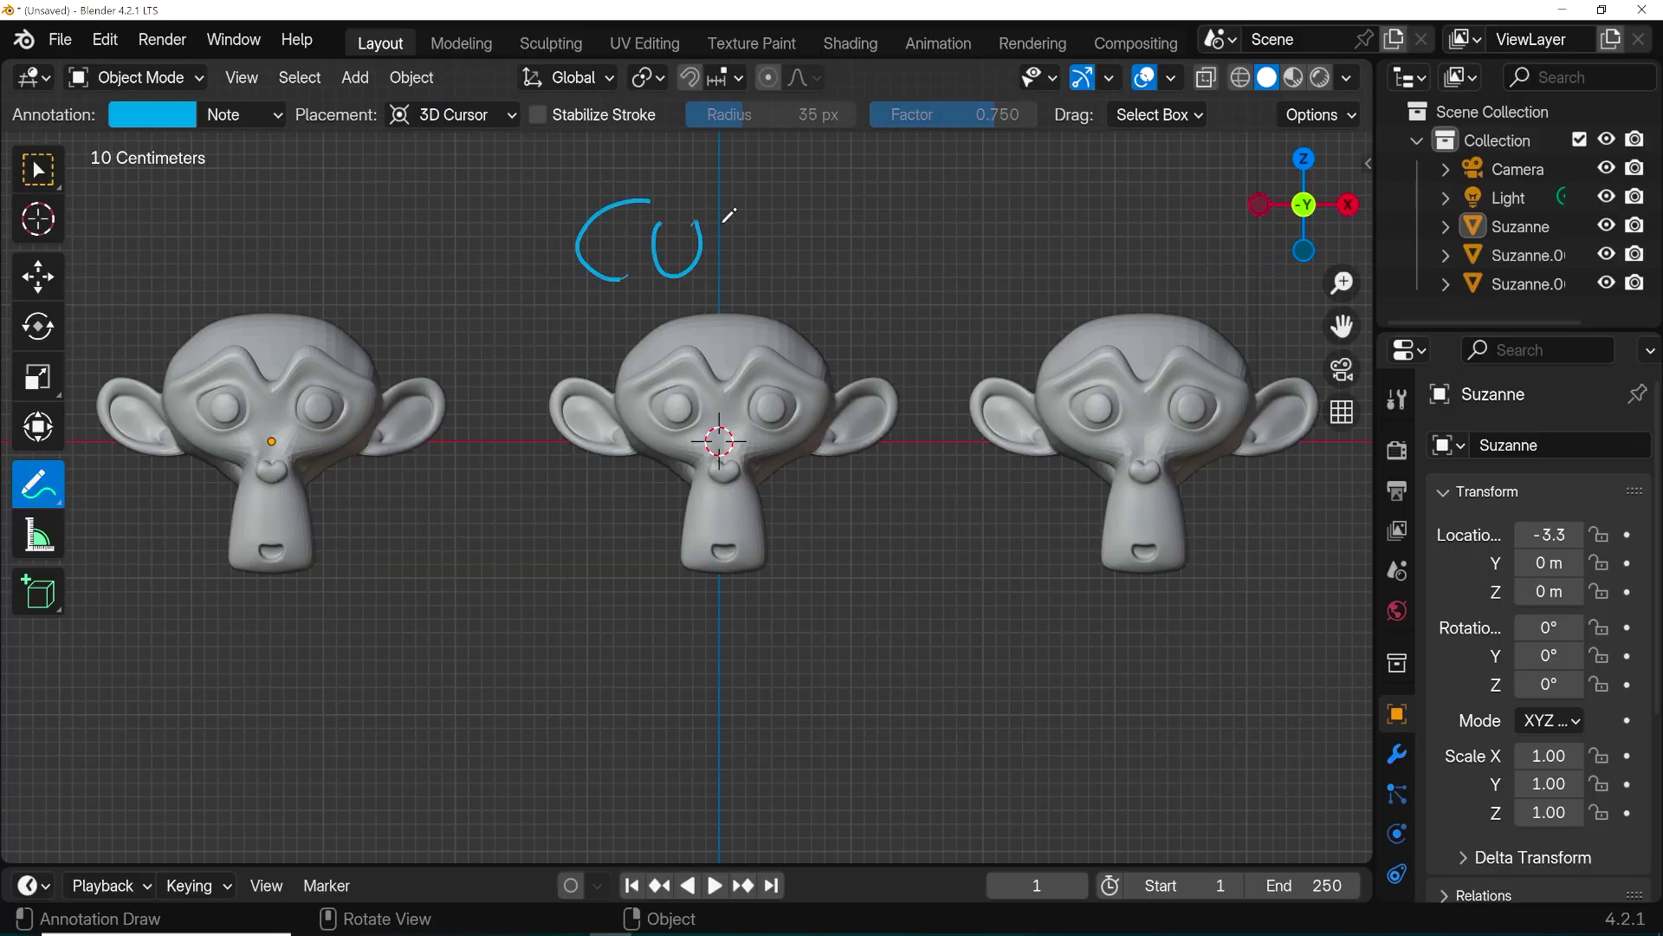
drag(913, 212, 951, 272)
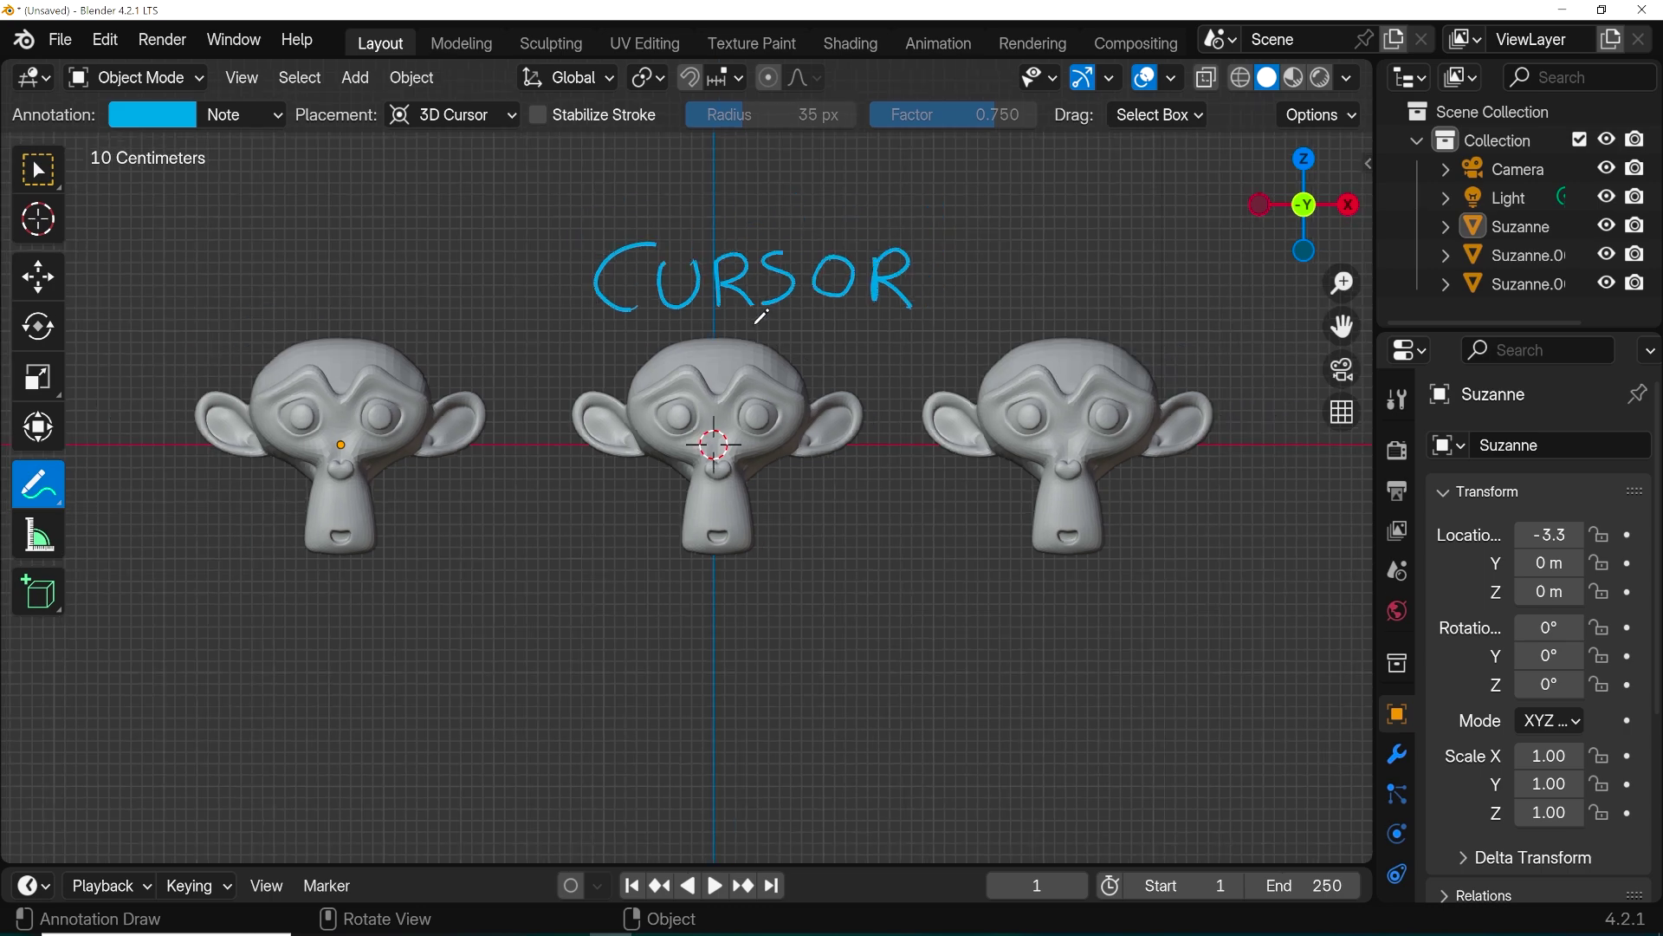
Orbit and zoom out to see CURSOR from an angle.
mouse_move(762, 312)
middle_down()
mouse_move(1188, 372)
mouse_move(1102, 388)
mouse_move(731, 312)
mouse_move(699, 185)
mouse_move(753, 342)
middle_up()
scroll(750, 340, down, 1)
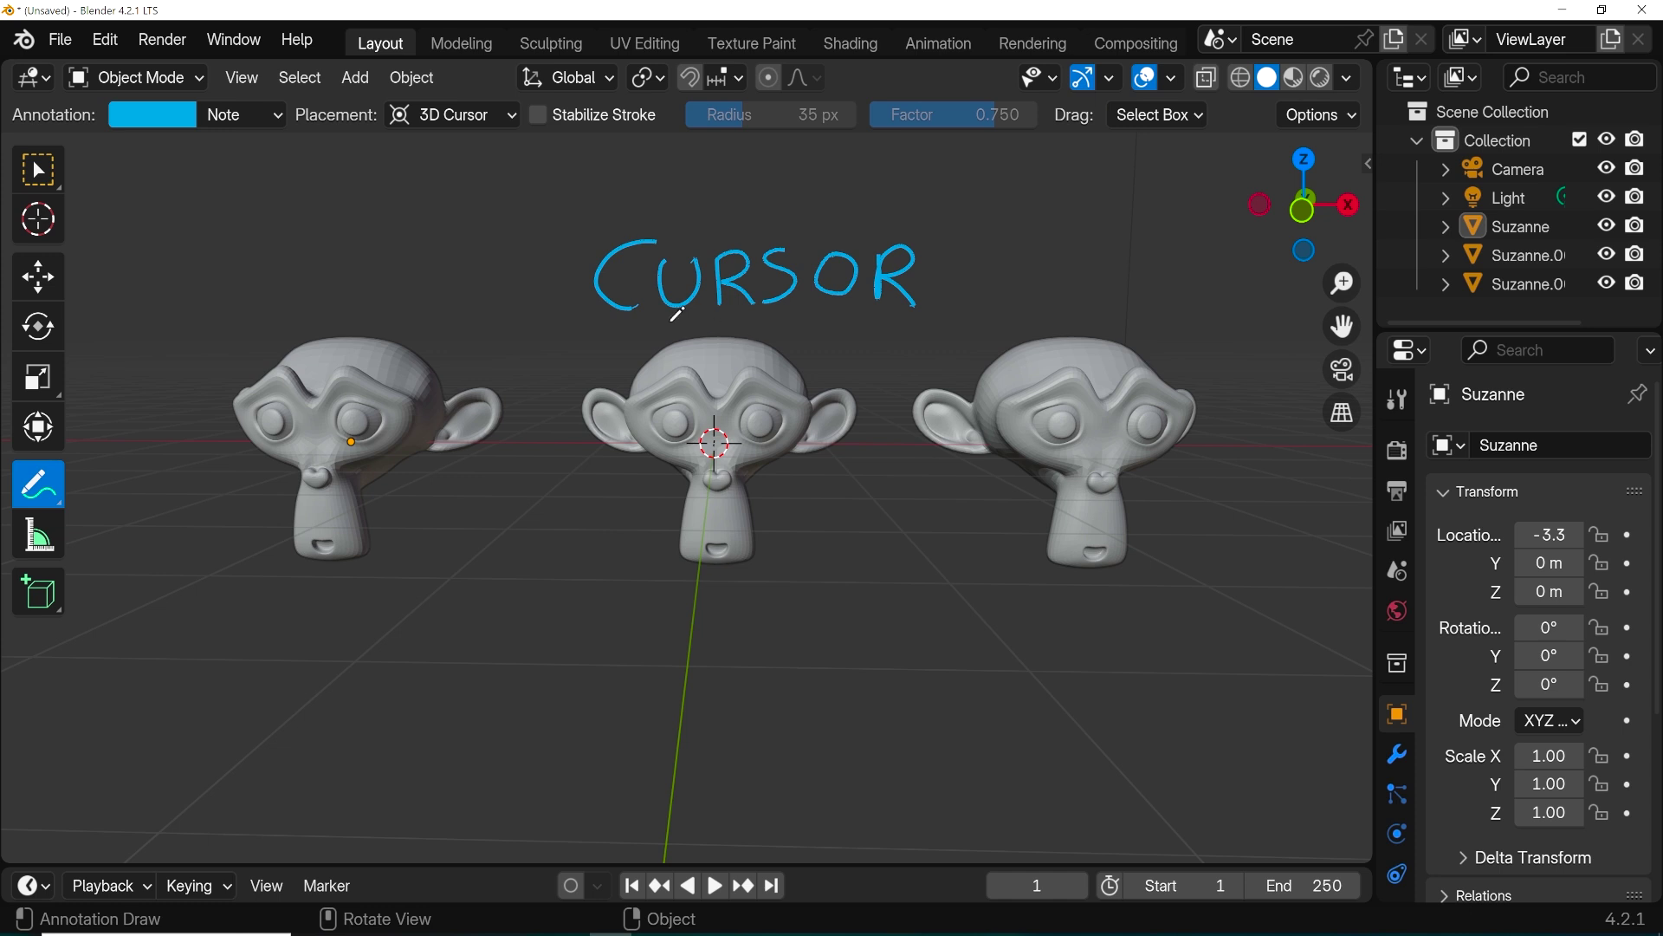
scroll(381, 130, down, 3)
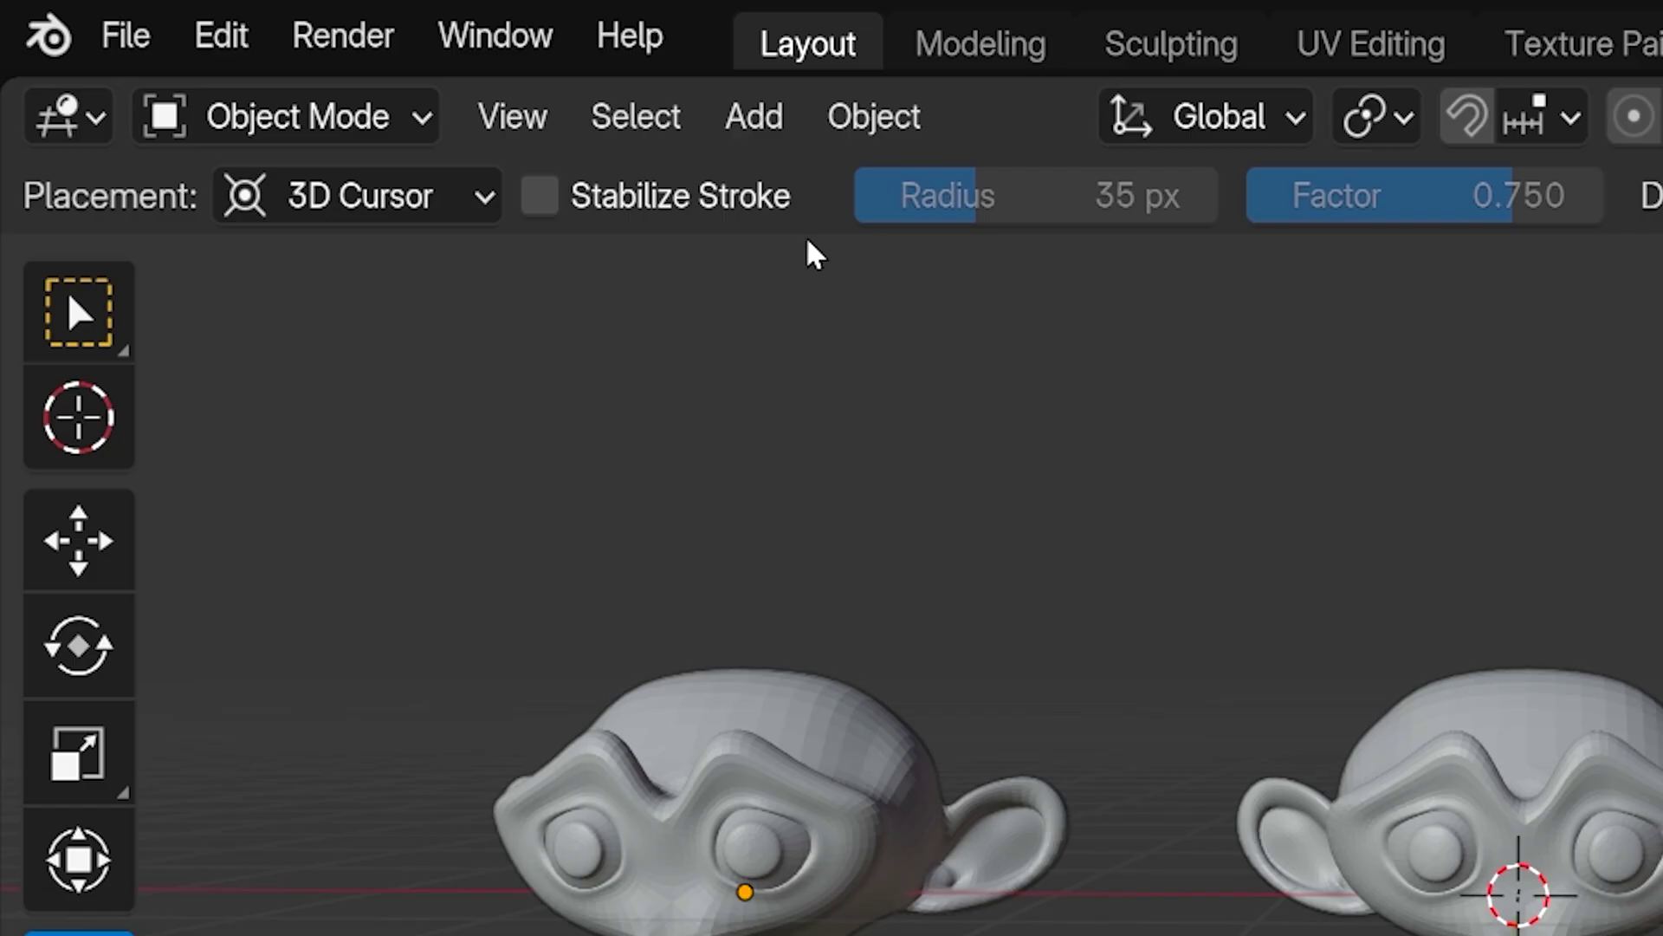
click(199, 115)
Set annotation placement to View and handwrite VIEW above the middle monkey.
click(194, 180)
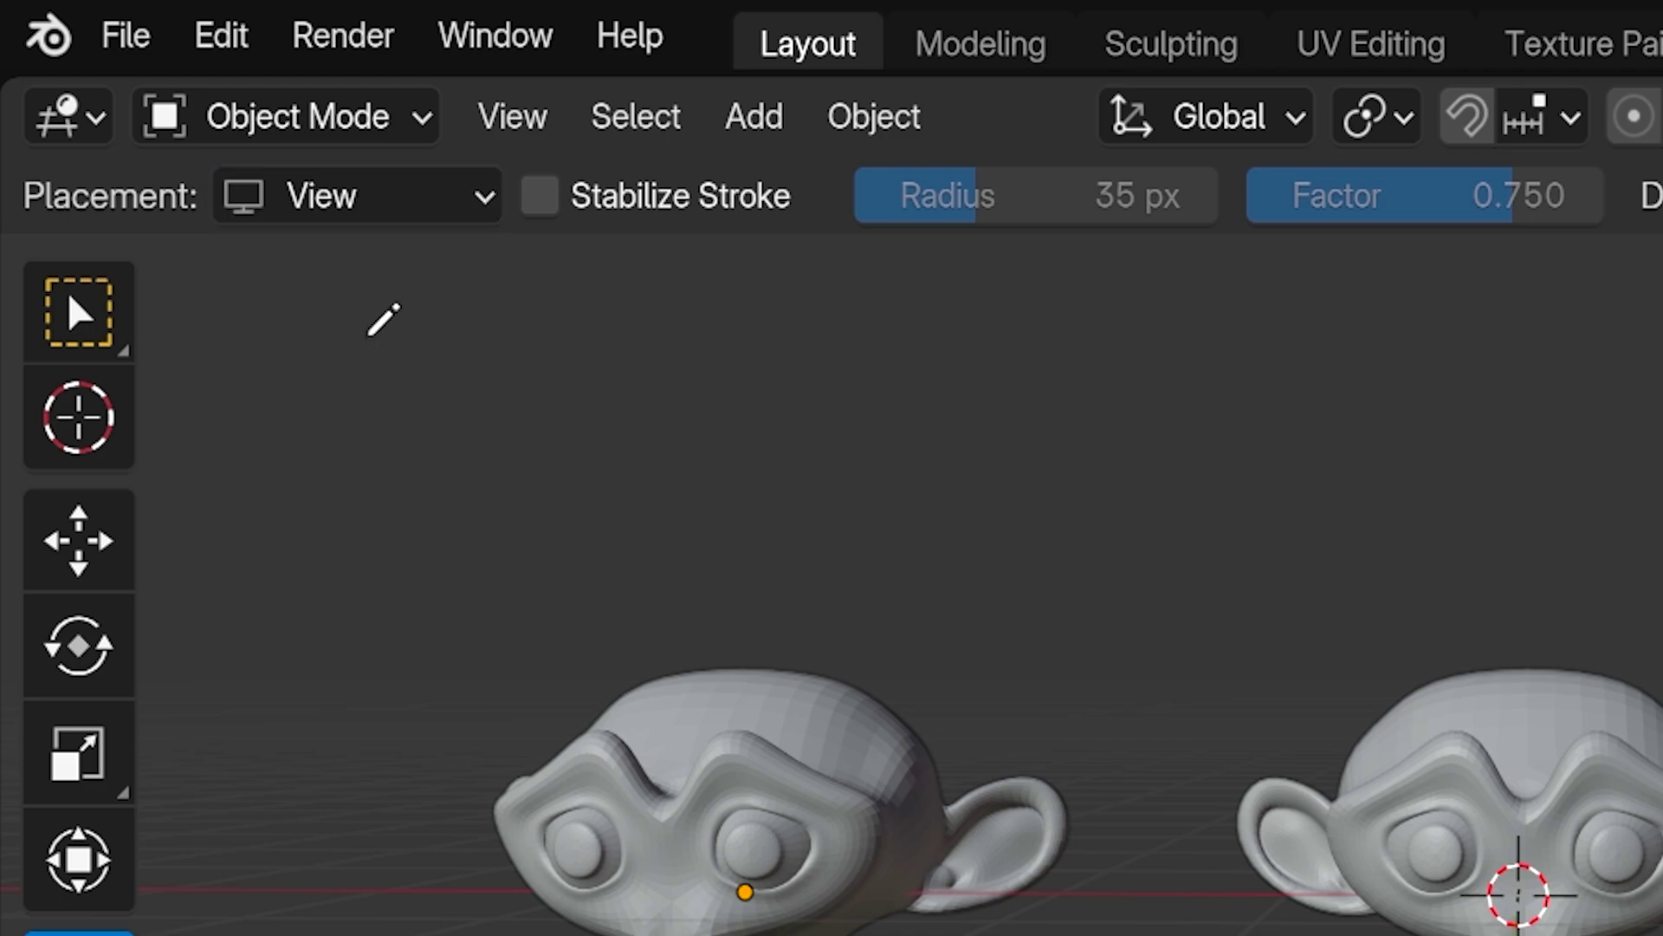
drag(1170, 322, 1432, 351)
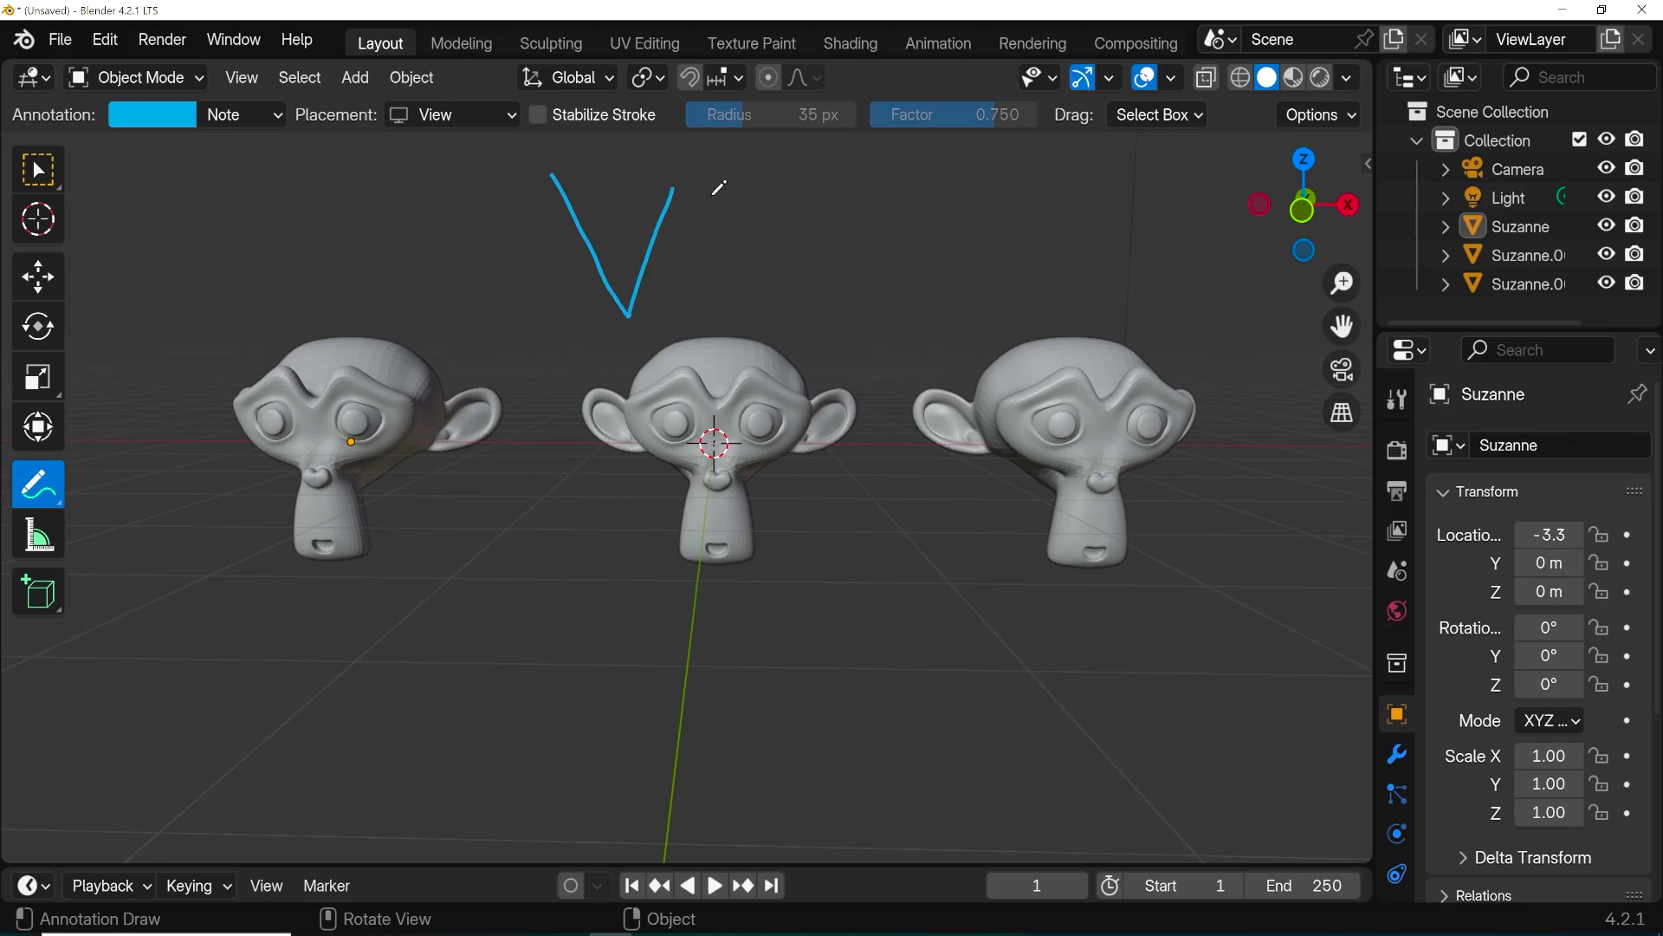
drag(742, 234, 789, 232)
mouse_move(834, 183)
mouse_down()
mouse_move(920, 276)
mouse_move(952, 169)
mouse_up()
Orbit and zoom the viewport to confirm VIEW stays fixed to the screen.
mouse_move(734, 339)
middle_down()
mouse_move(1029, 367)
mouse_move(82, 361)
mouse_move(460, 520)
mouse_move(1010, 159)
mouse_move(728, 407)
mouse_move(747, 414)
middle_up()
scroll(747, 414, up, 4)
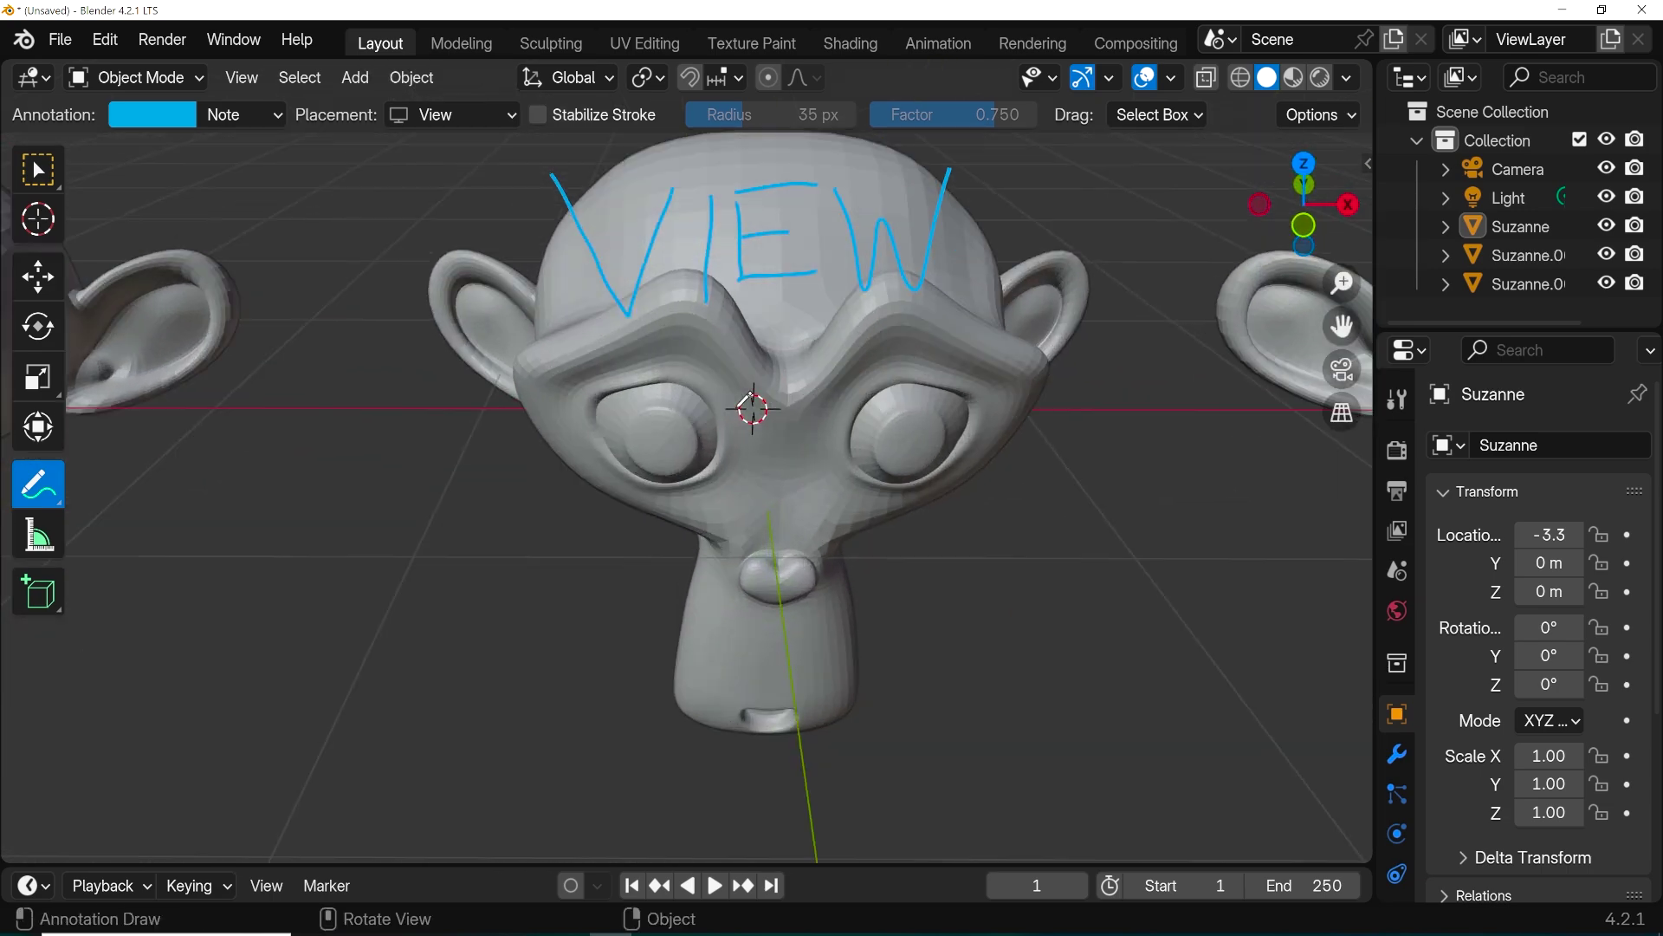
scroll(745, 403, down, 7)
scroll(745, 397, up, 3)
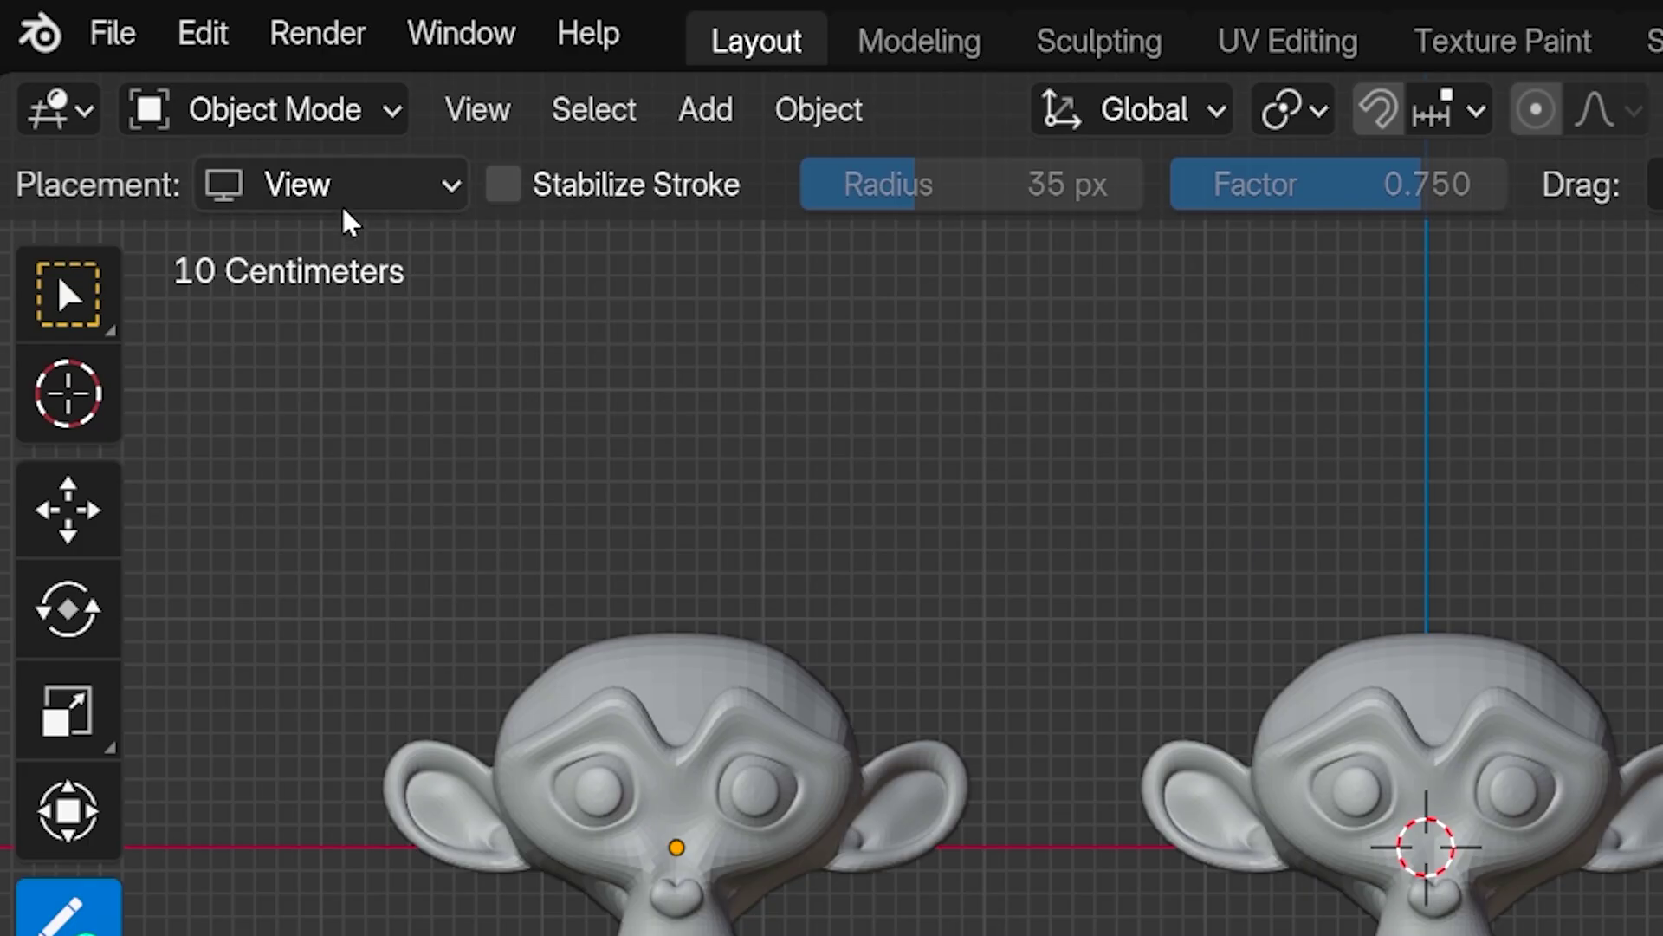
Set annotation placement to Surface and draw a C-shaped test stroke.
click(183, 117)
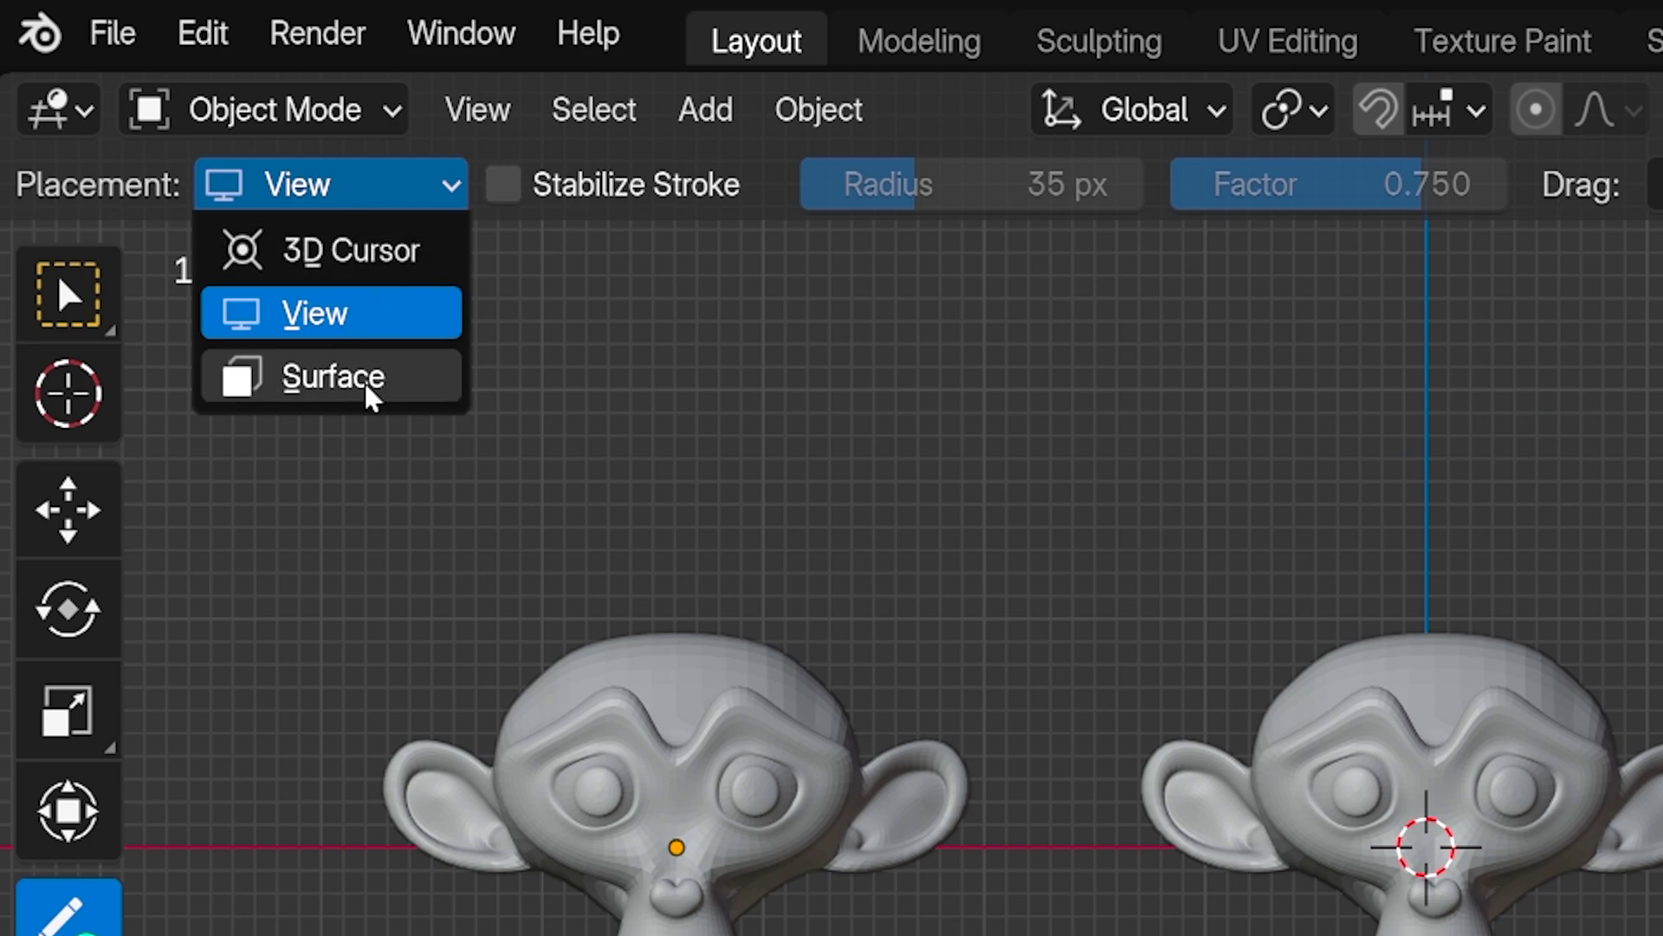
click(368, 382)
drag(483, 243, 480, 305)
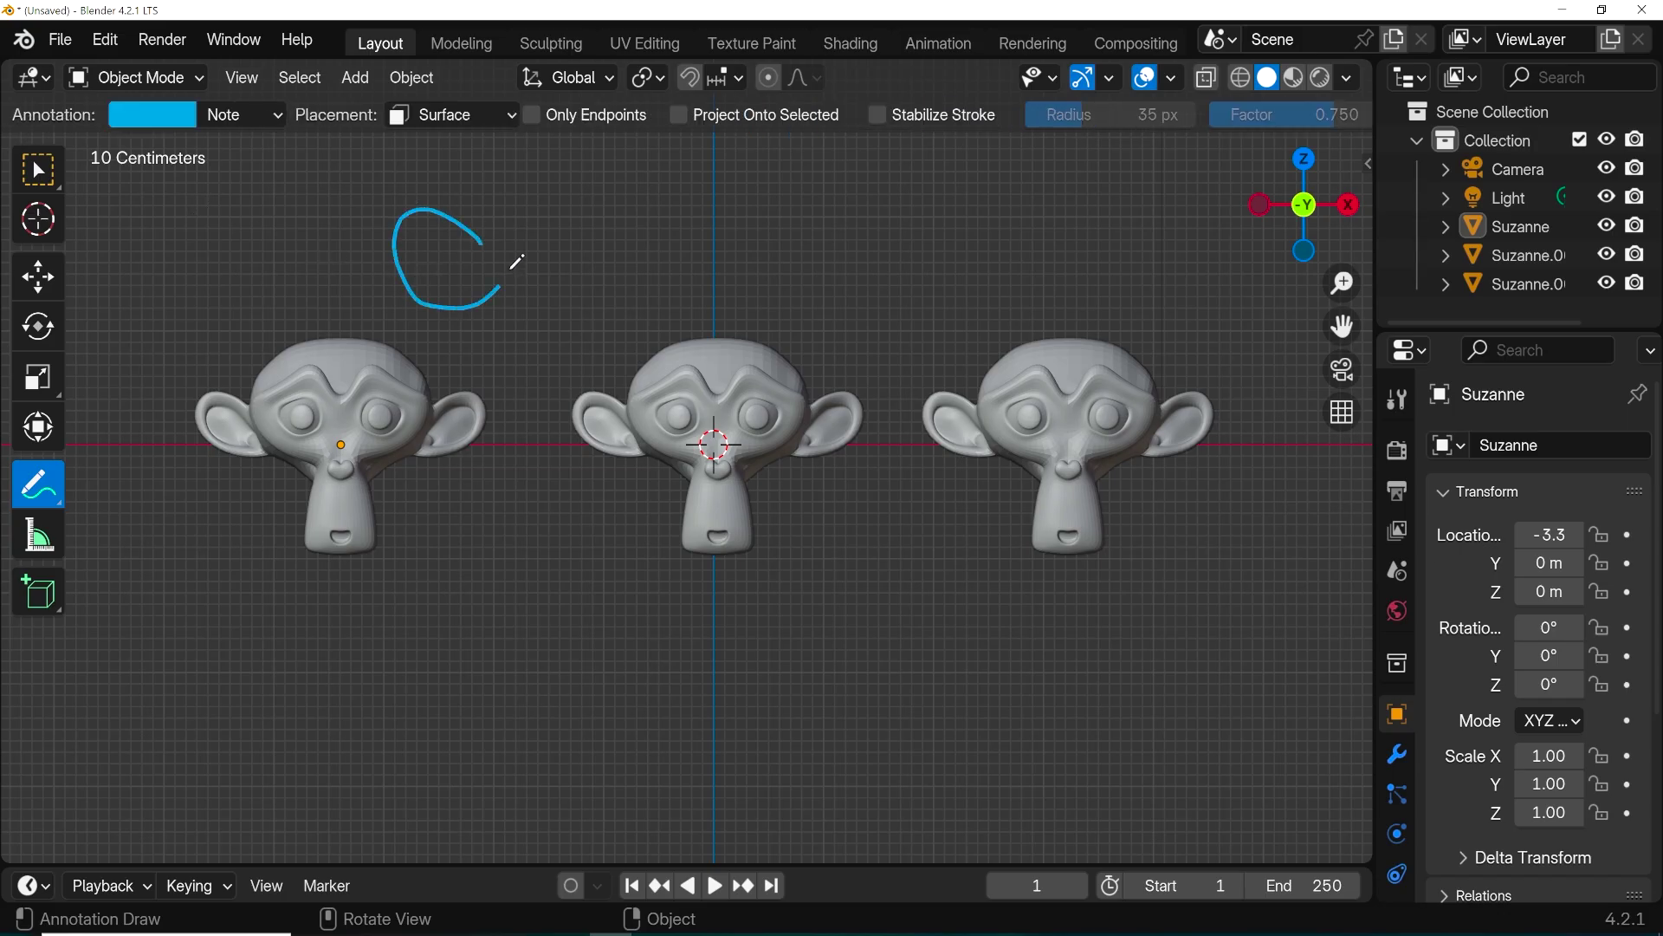
Zoom onto the middle Suzanne, draw wavy eyebrows over both eyes, and orbit sideways.
middle_drag(717, 258, 774, 256)
scroll(773, 256, up, 6)
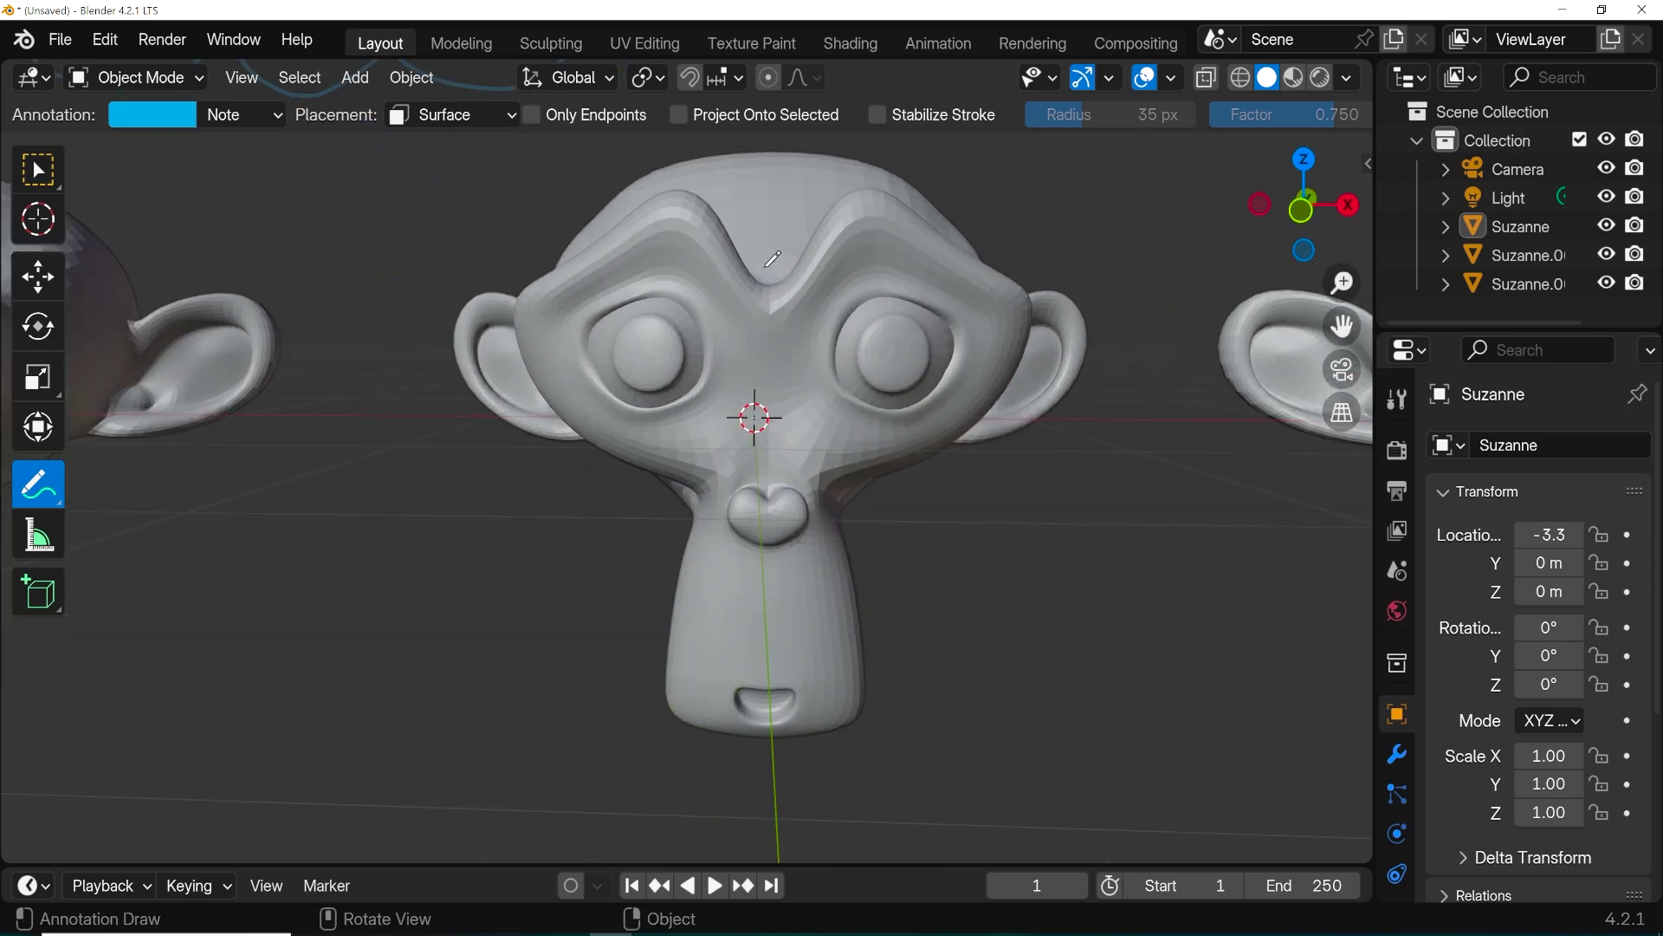
drag(527, 303, 603, 227)
mouse_move(884, 507)
mouse_down()
mouse_move(1026, 301)
mouse_move(1200, 278)
mouse_up()
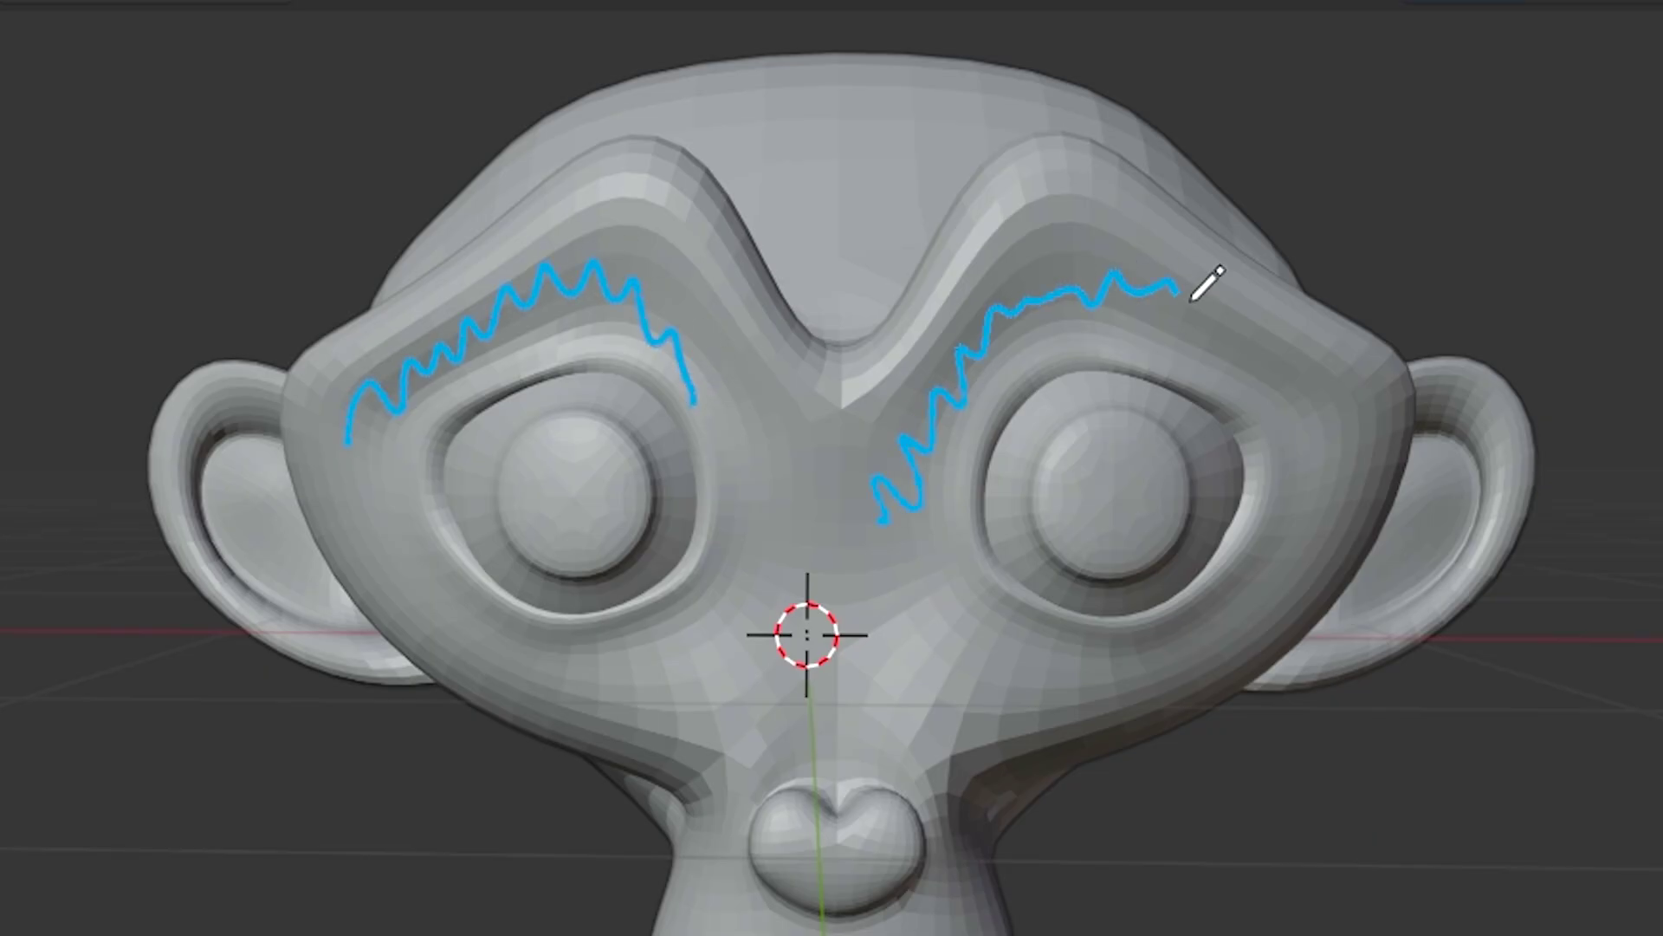
mouse_move(1199, 278)
middle_down()
mouse_move(1127, 347)
mouse_move(1196, 412)
mouse_move(726, 247)
mouse_move(371, 222)
mouse_move(242, 326)
middle_up()
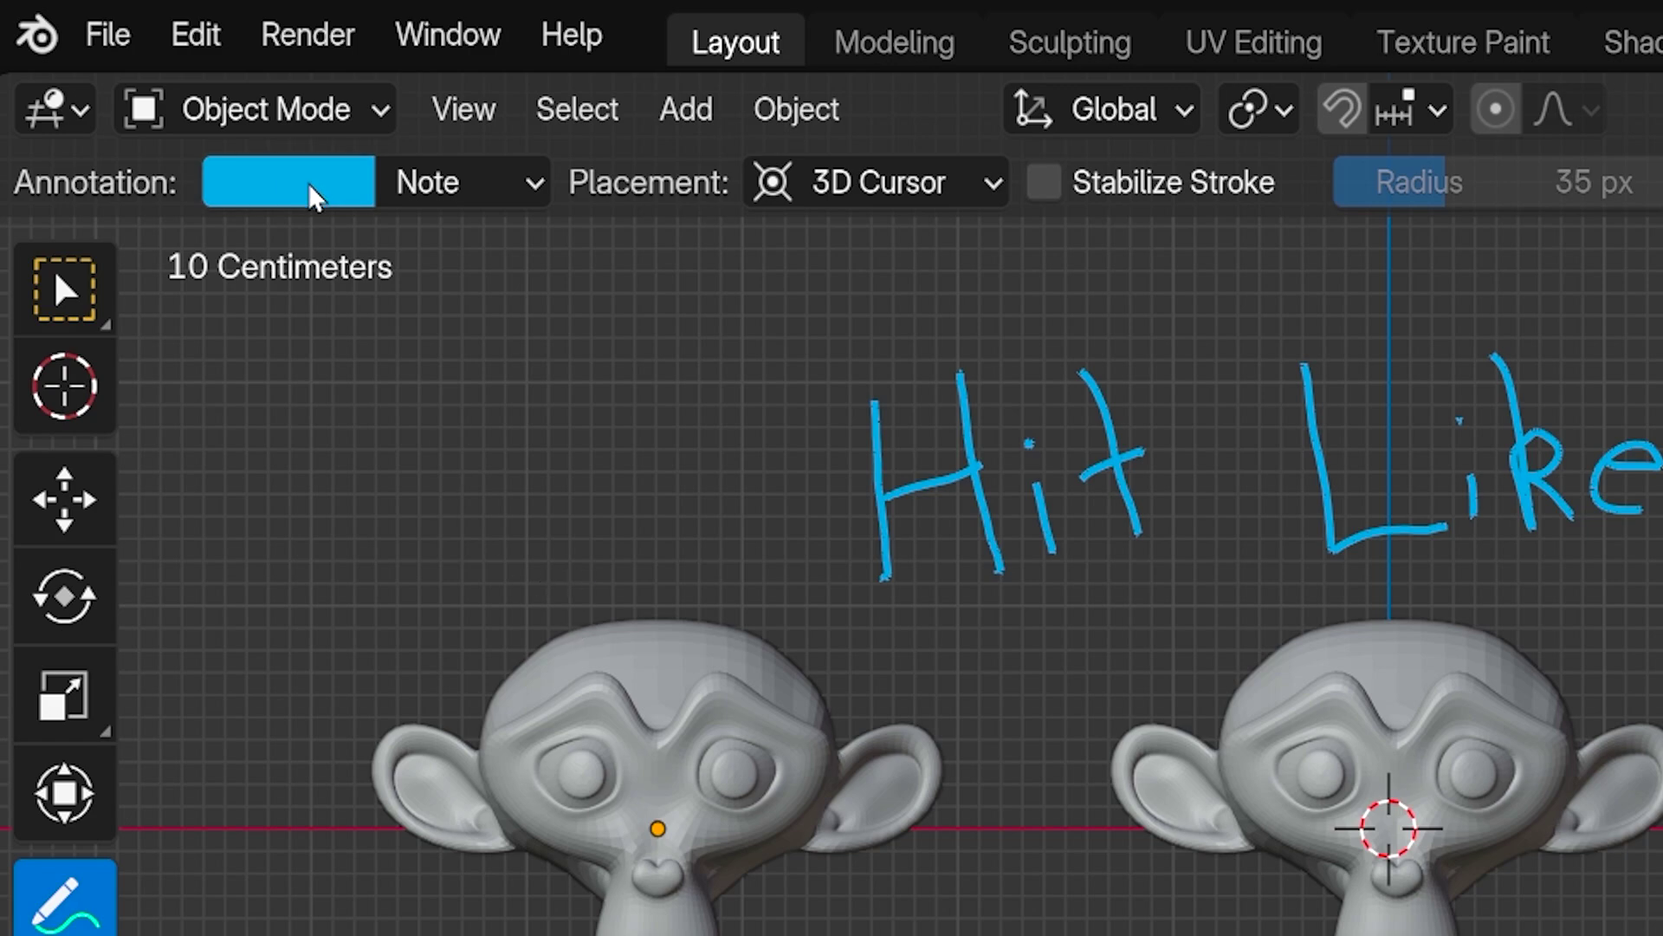
Change the Note annotation colour to green and draw a green question mark below the middle head.
click(316, 198)
mouse_move(434, 445)
mouse_down()
mouse_move(486, 650)
mouse_move(454, 689)
mouse_move(340, 434)
mouse_move(215, 319)
mouse_up()
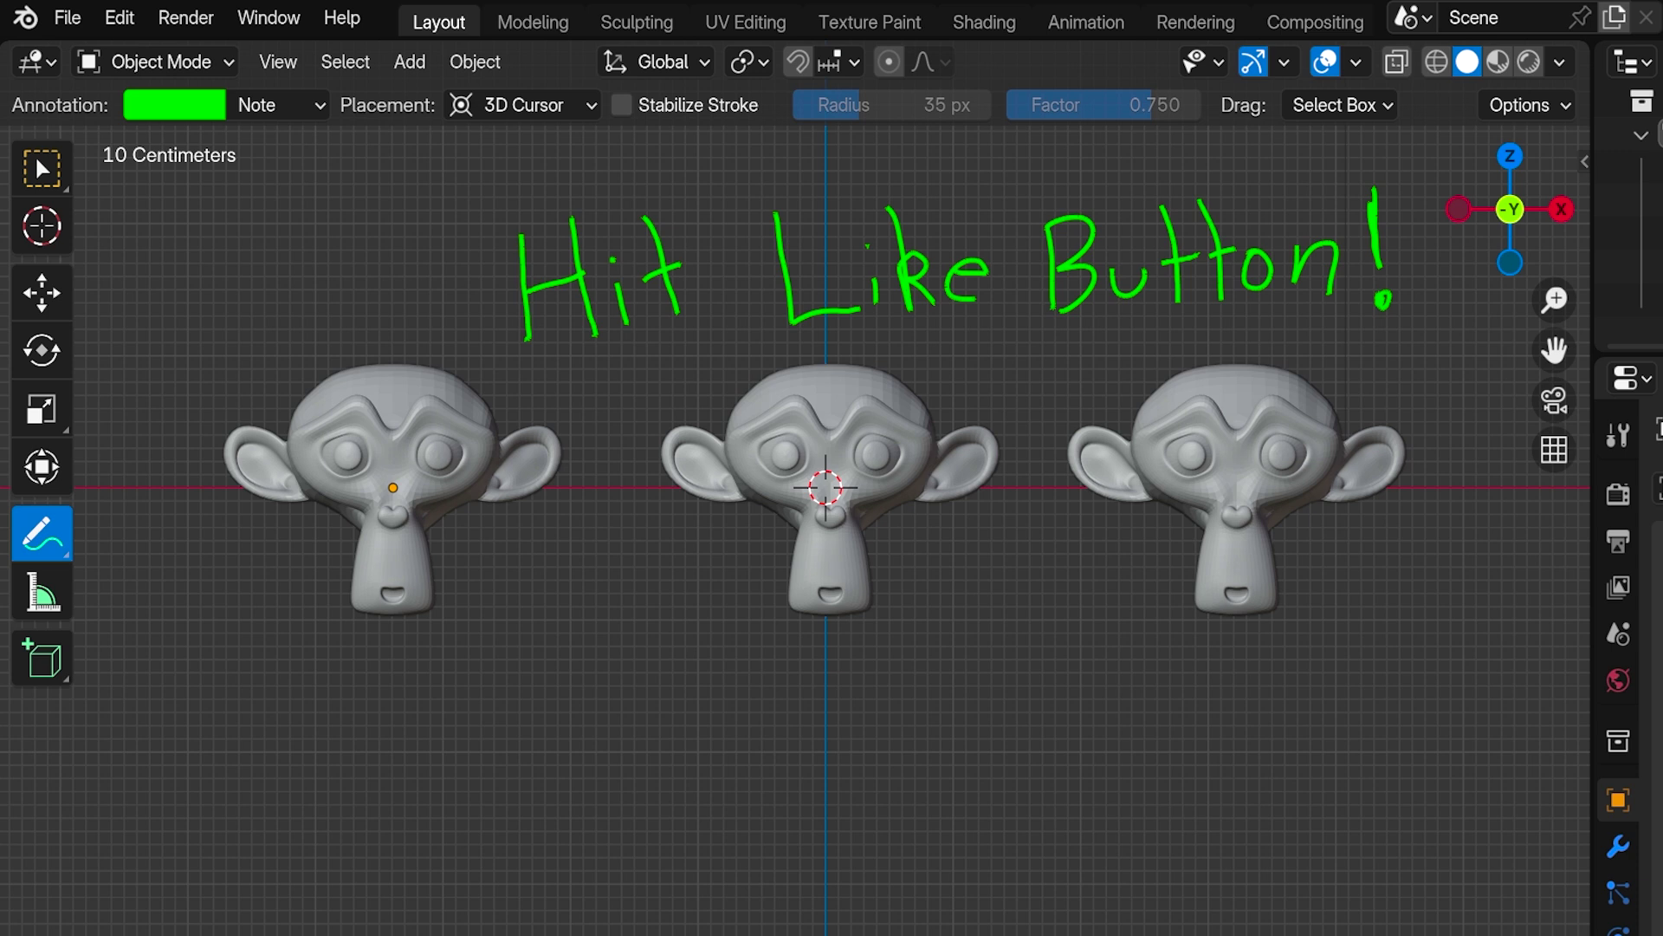
drag(763, 668, 759, 778)
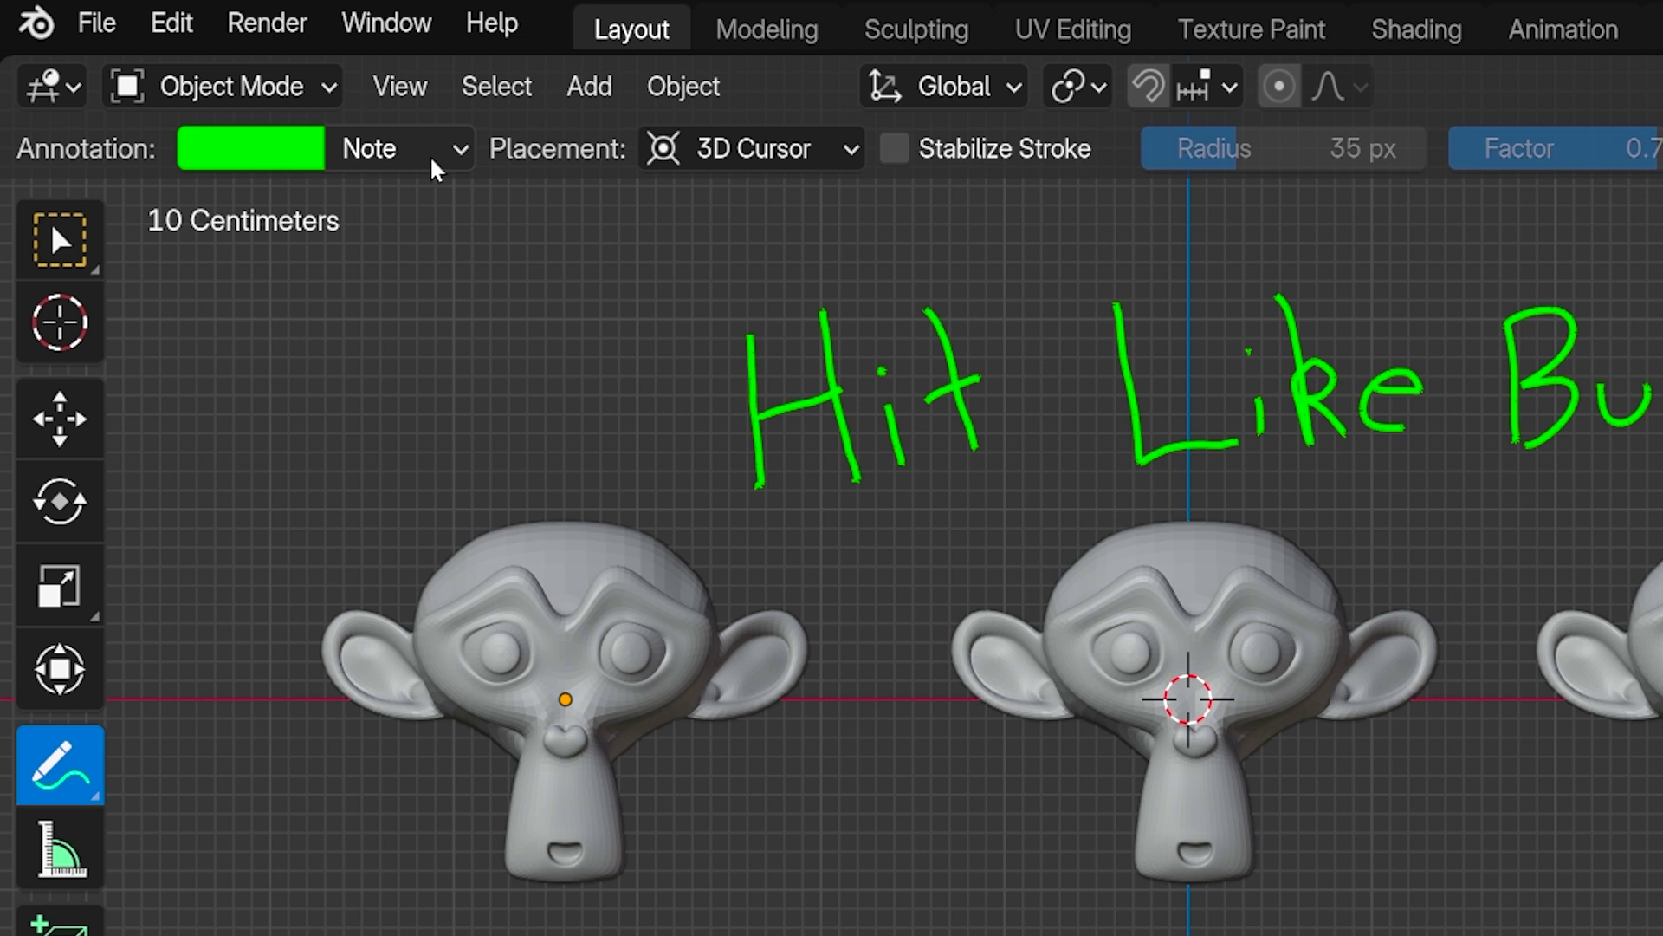
click(435, 167)
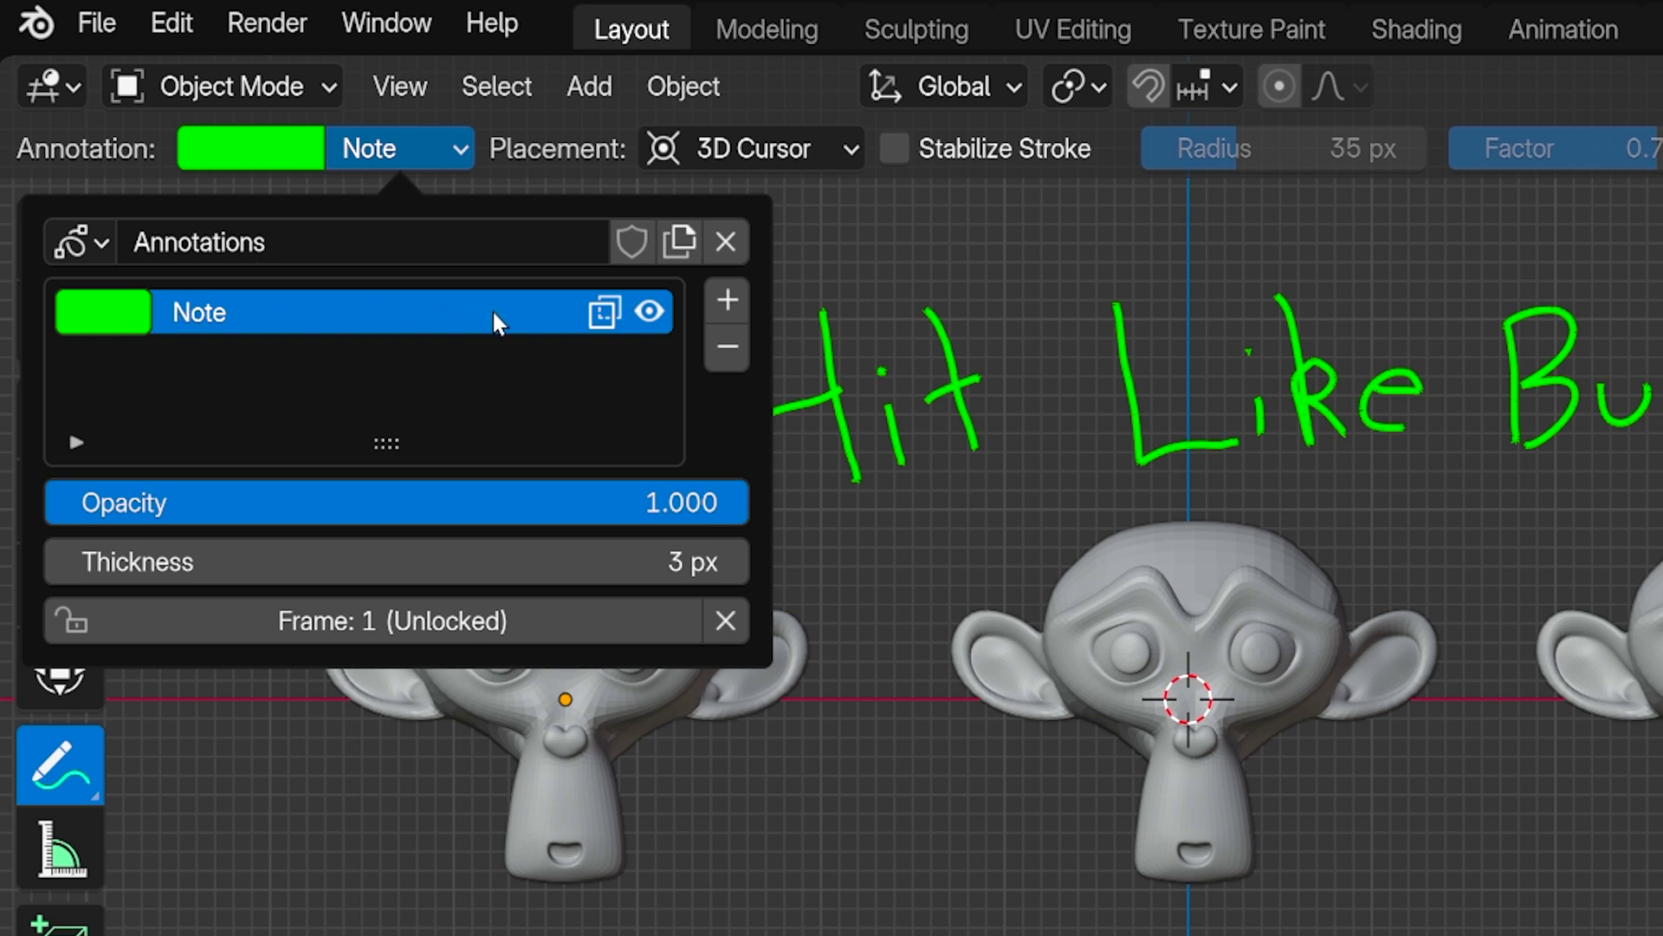
Add a new annotation layer and rename it from Note.001 to My Note.
click(727, 299)
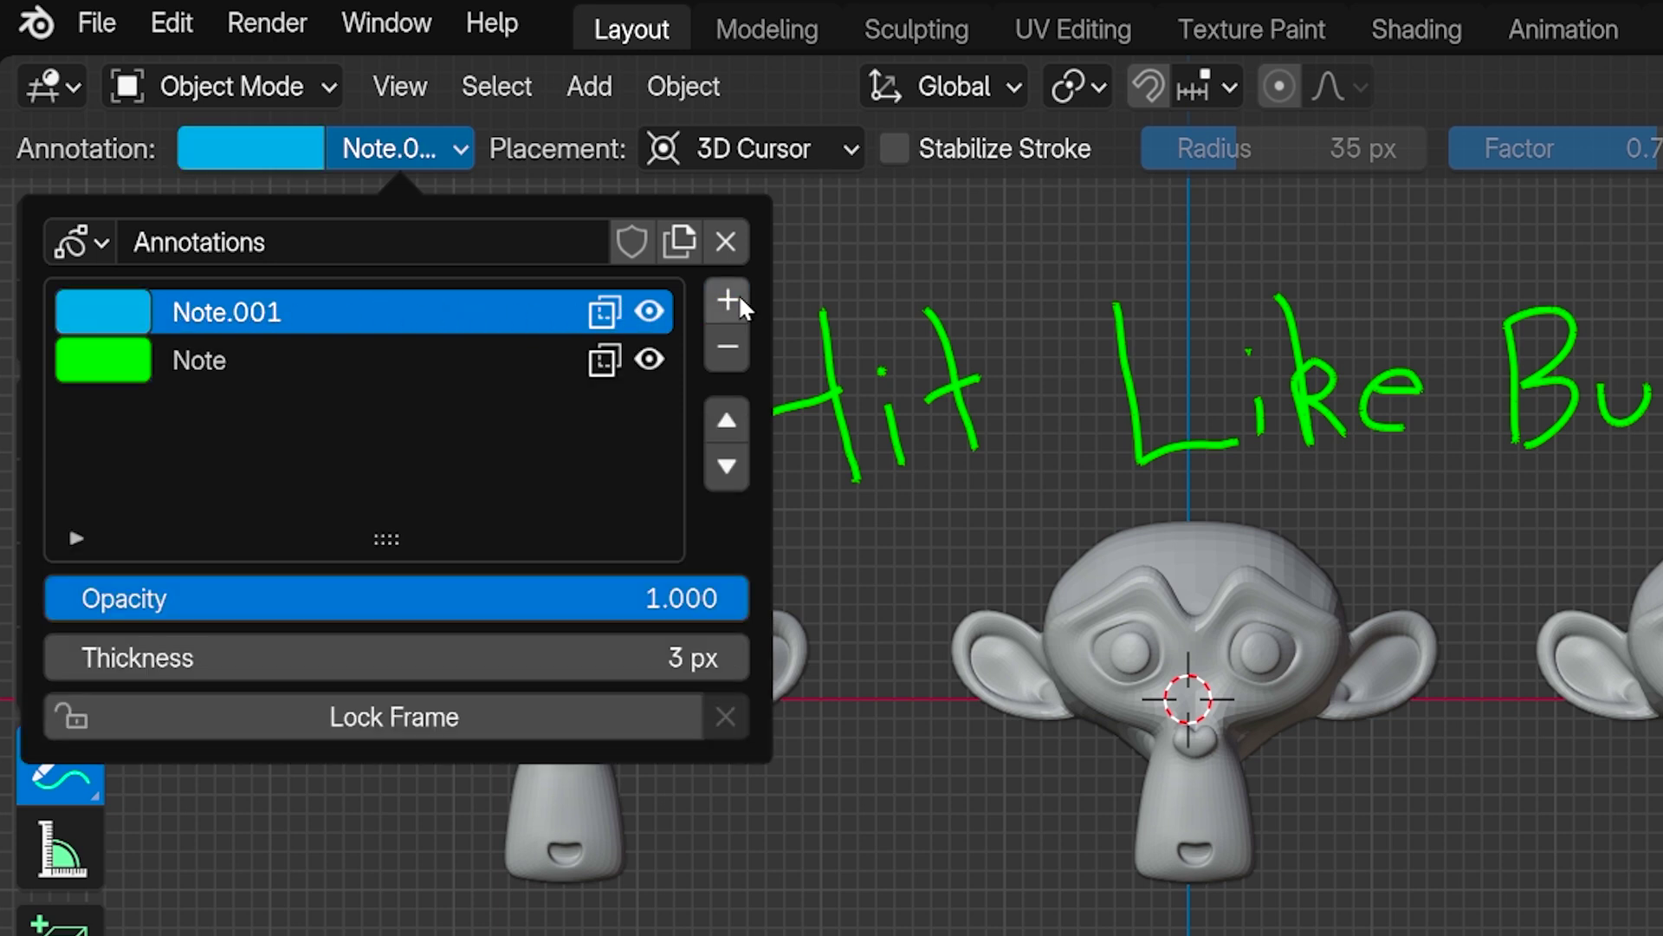
double_click(239, 314)
text(My Note)
key(Return)
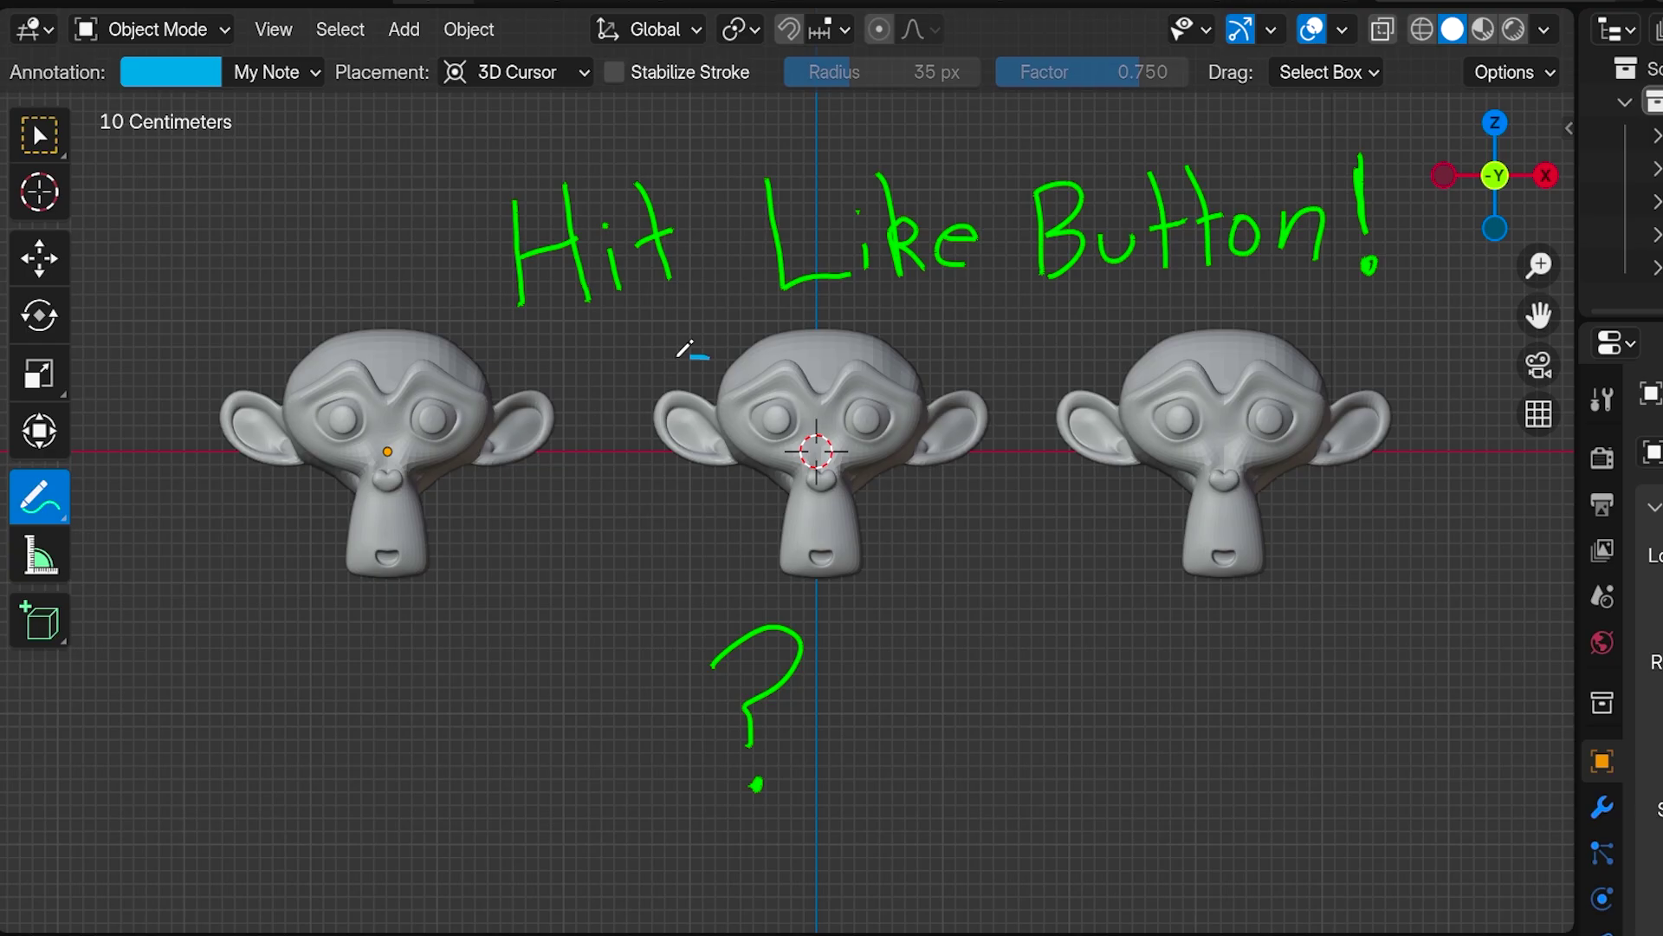
On My Note, draw arrows toward the outer heads and underline Hit, Like and Button.
drag(709, 355, 530, 576)
drag(555, 511, 629, 572)
mouse_move(966, 369)
mouse_down()
mouse_move(1131, 581)
mouse_move(1086, 617)
mouse_up()
drag(543, 338, 738, 309)
drag(815, 315, 982, 283)
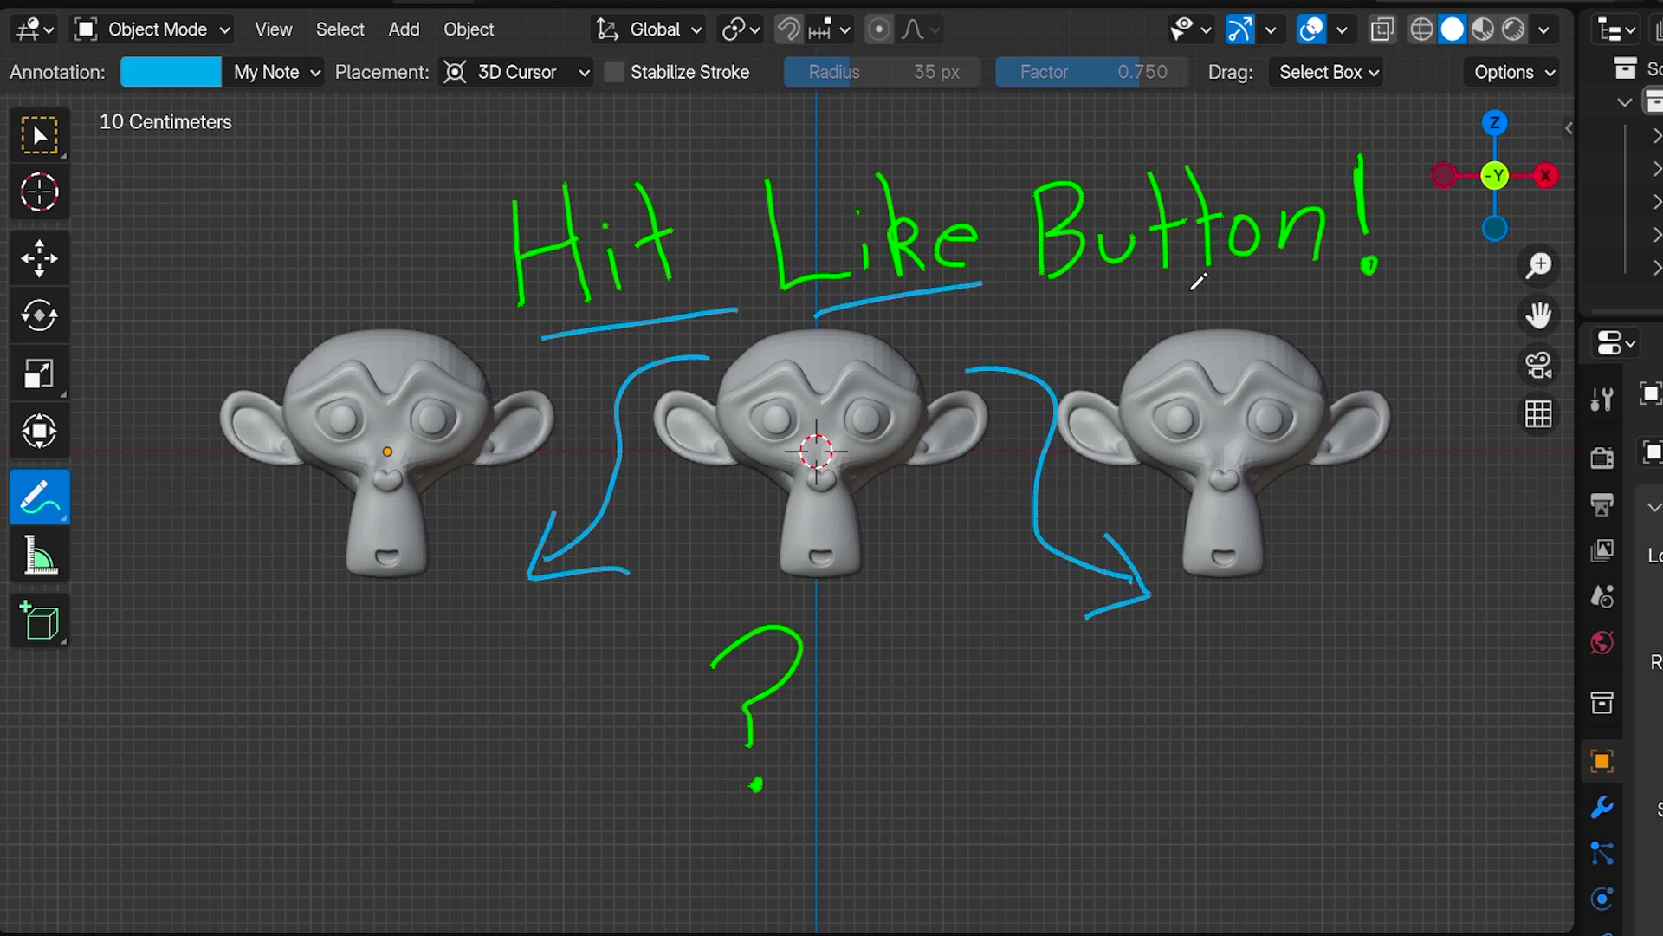
drag(1112, 301, 1368, 278)
click(273, 72)
click(69, 190)
Set My Note to red, delete the My Note and Note layers, and redraw 'Hit Like Button!'.
drag(187, 372, 186, 506)
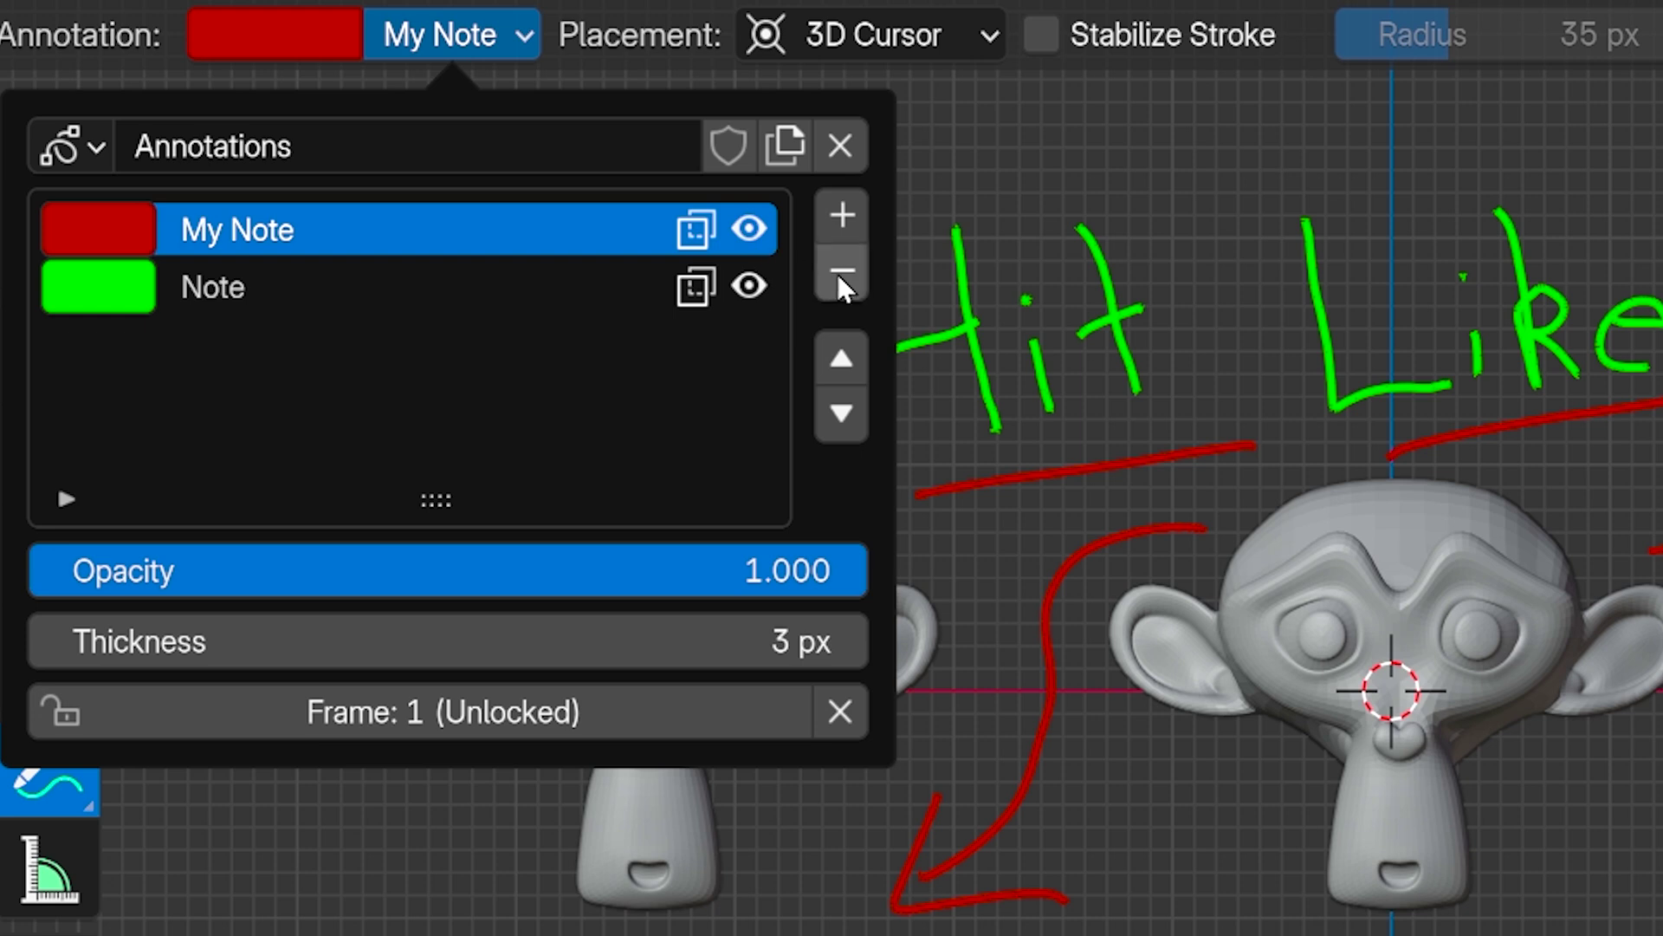
click(837, 274)
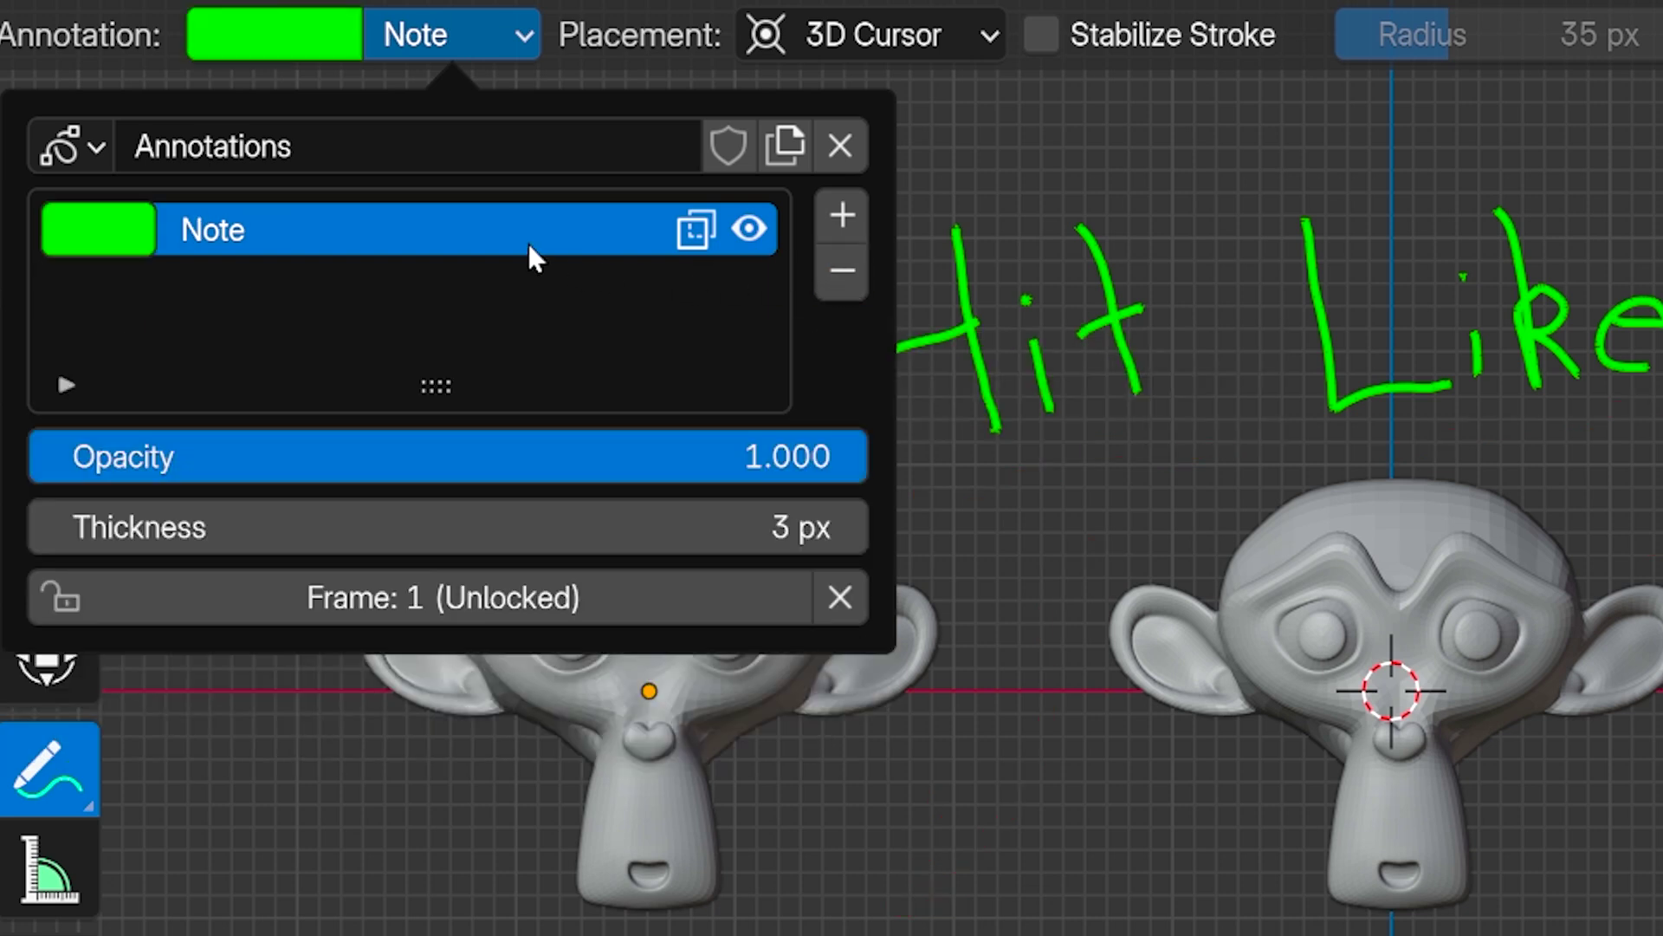
click(845, 278)
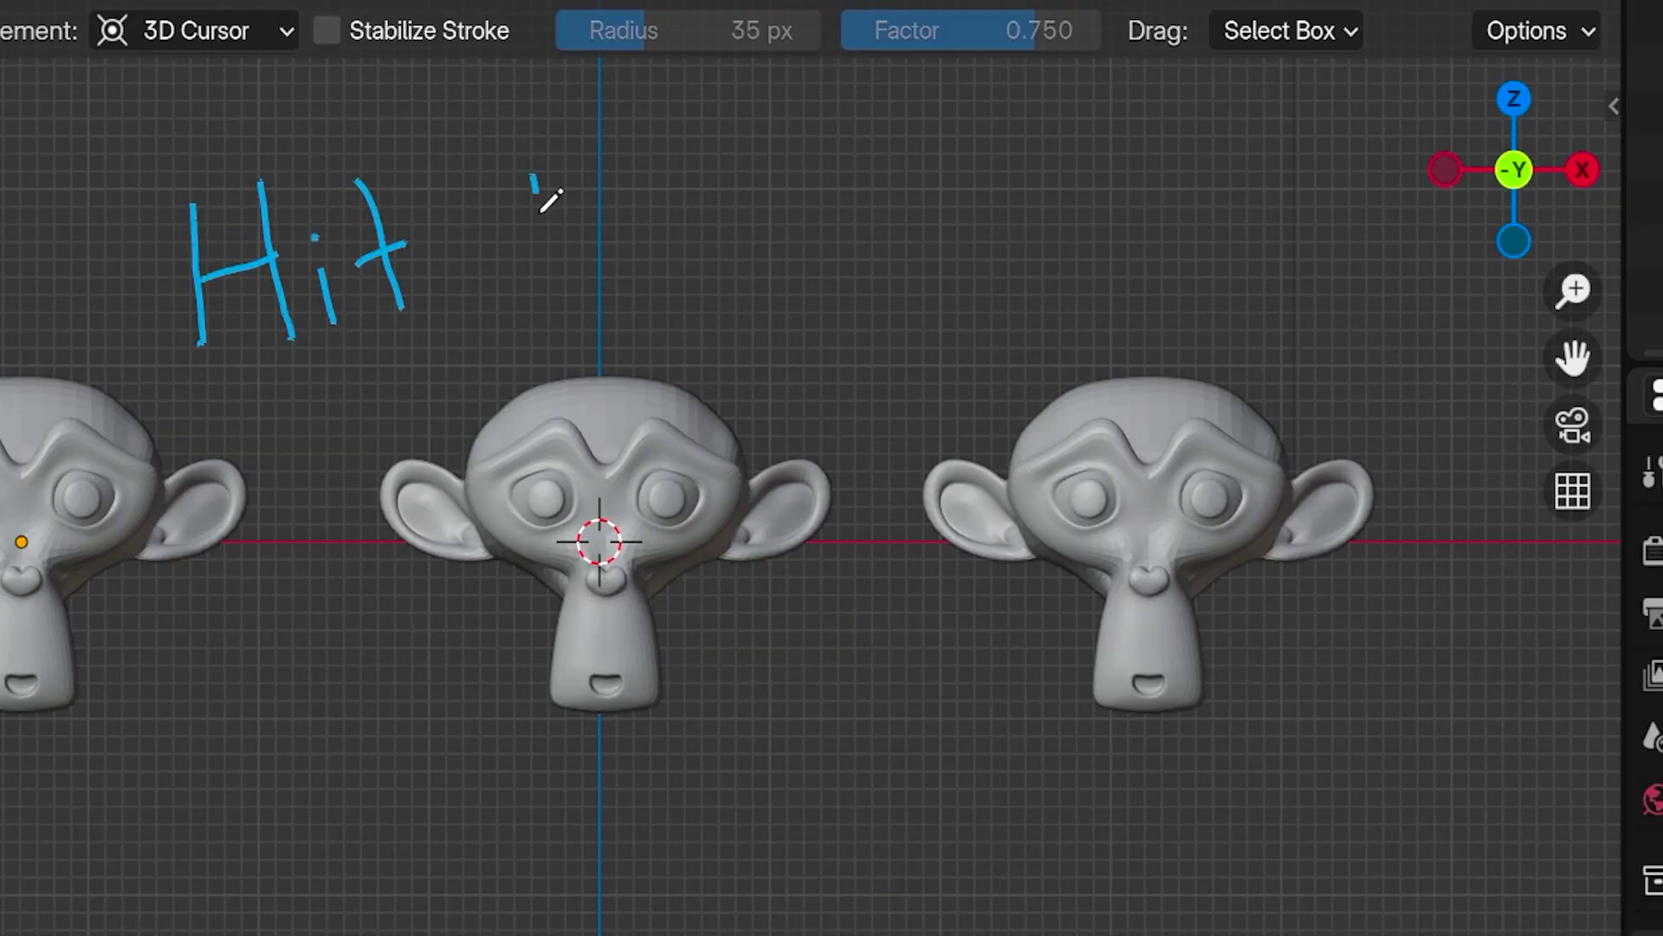
mouse_move(545, 196)
mouse_down()
mouse_move(716, 289)
mouse_move(814, 258)
mouse_up()
mouse_move(897, 184)
mouse_down()
mouse_move(984, 252)
mouse_move(1158, 212)
mouse_move(1343, 279)
mouse_up()
Hide and reshow the My Note and Note layers, then enable In Front on My Note.
click(356, 136)
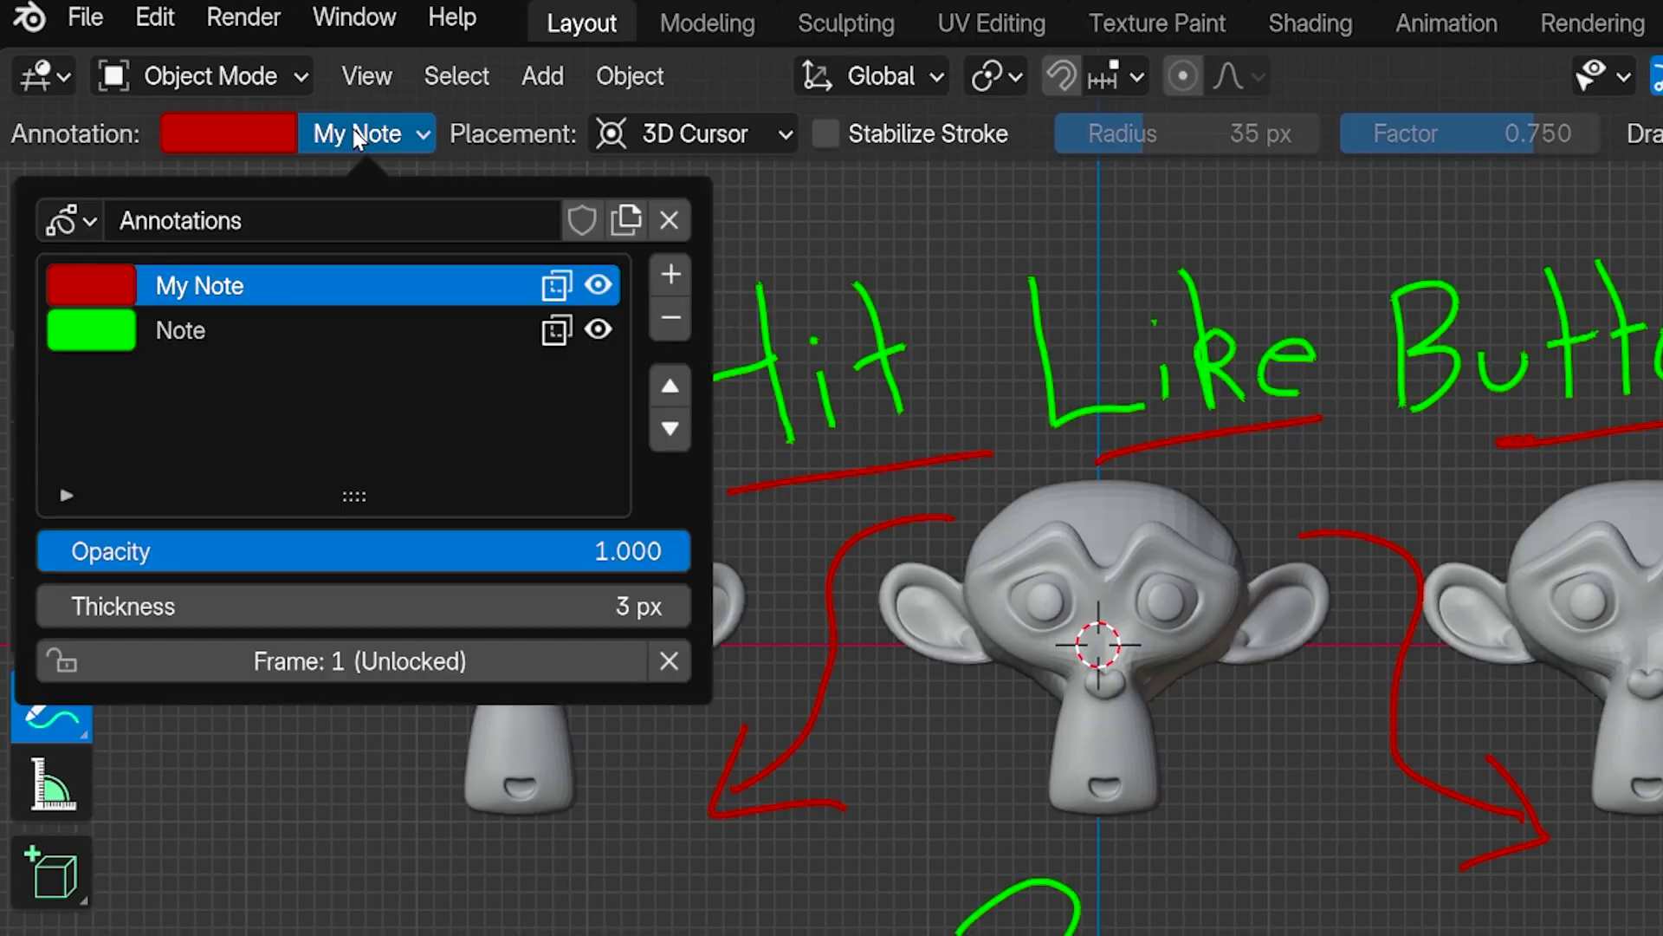
click(598, 289)
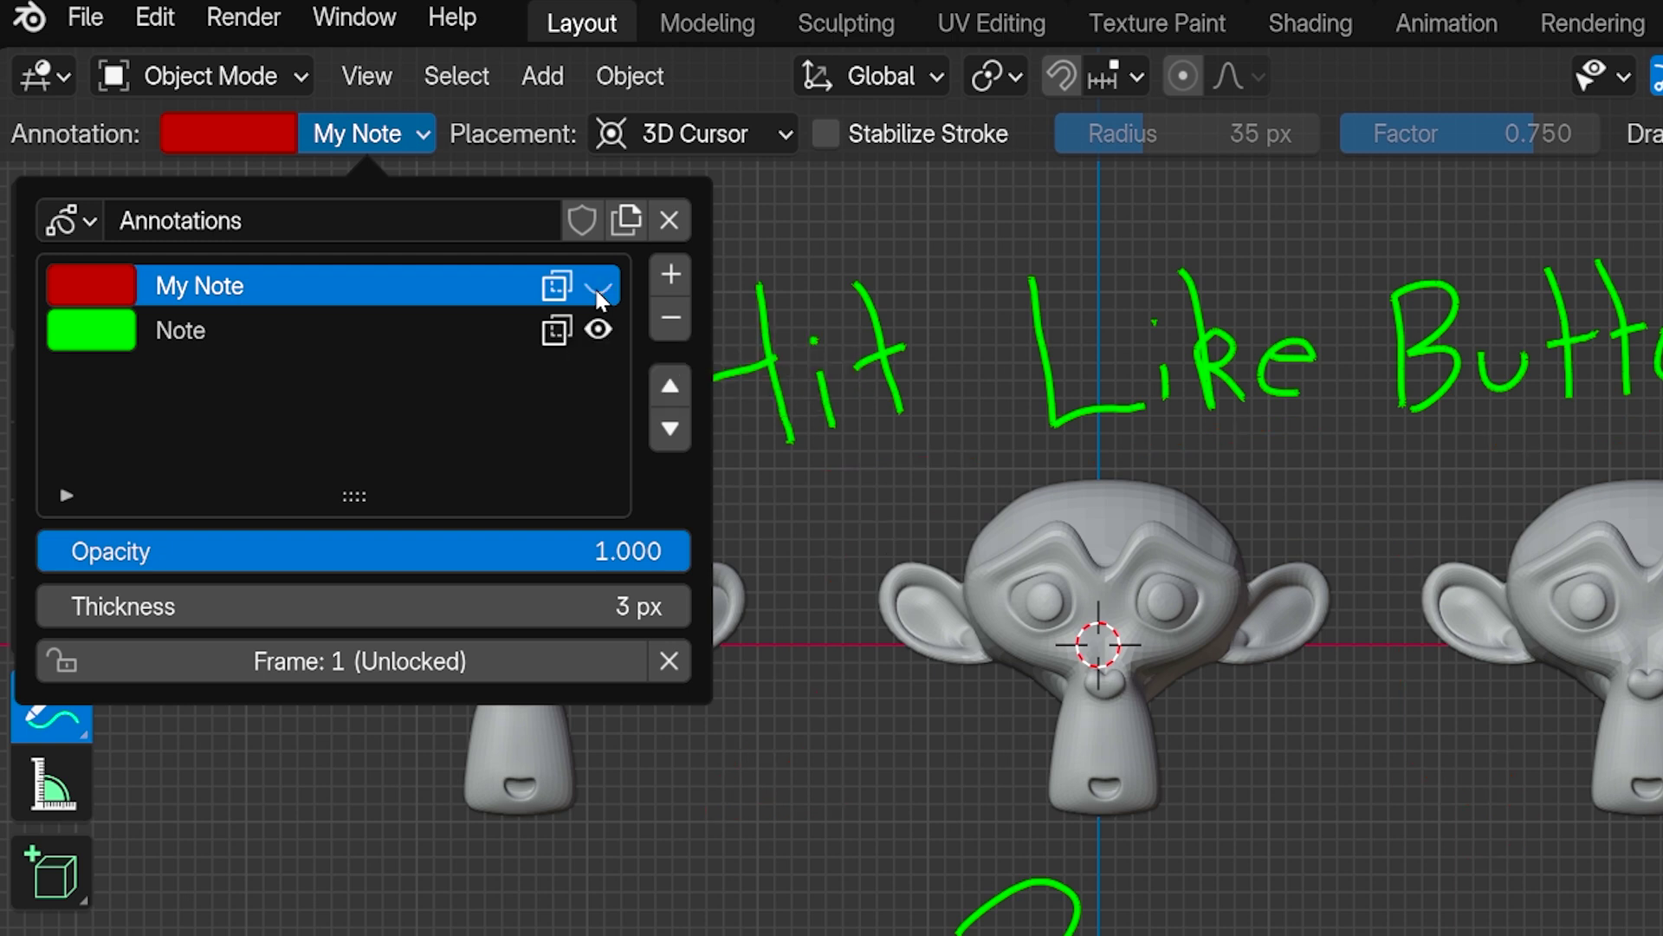
click(597, 331)
click(598, 331)
click(598, 285)
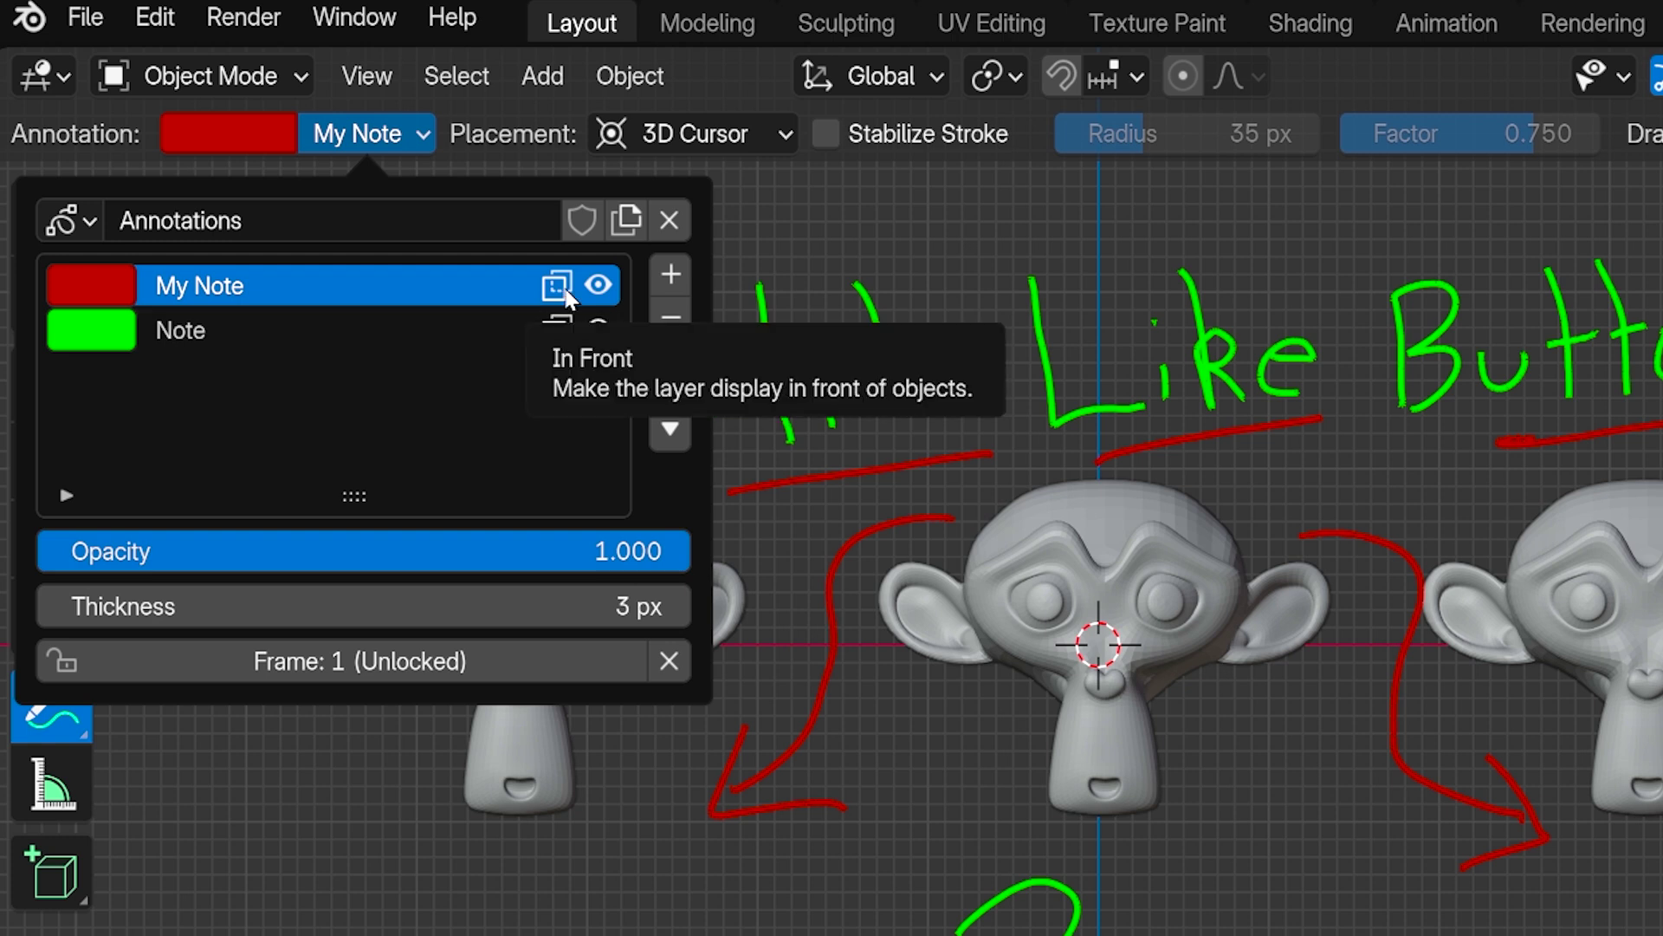
click(565, 291)
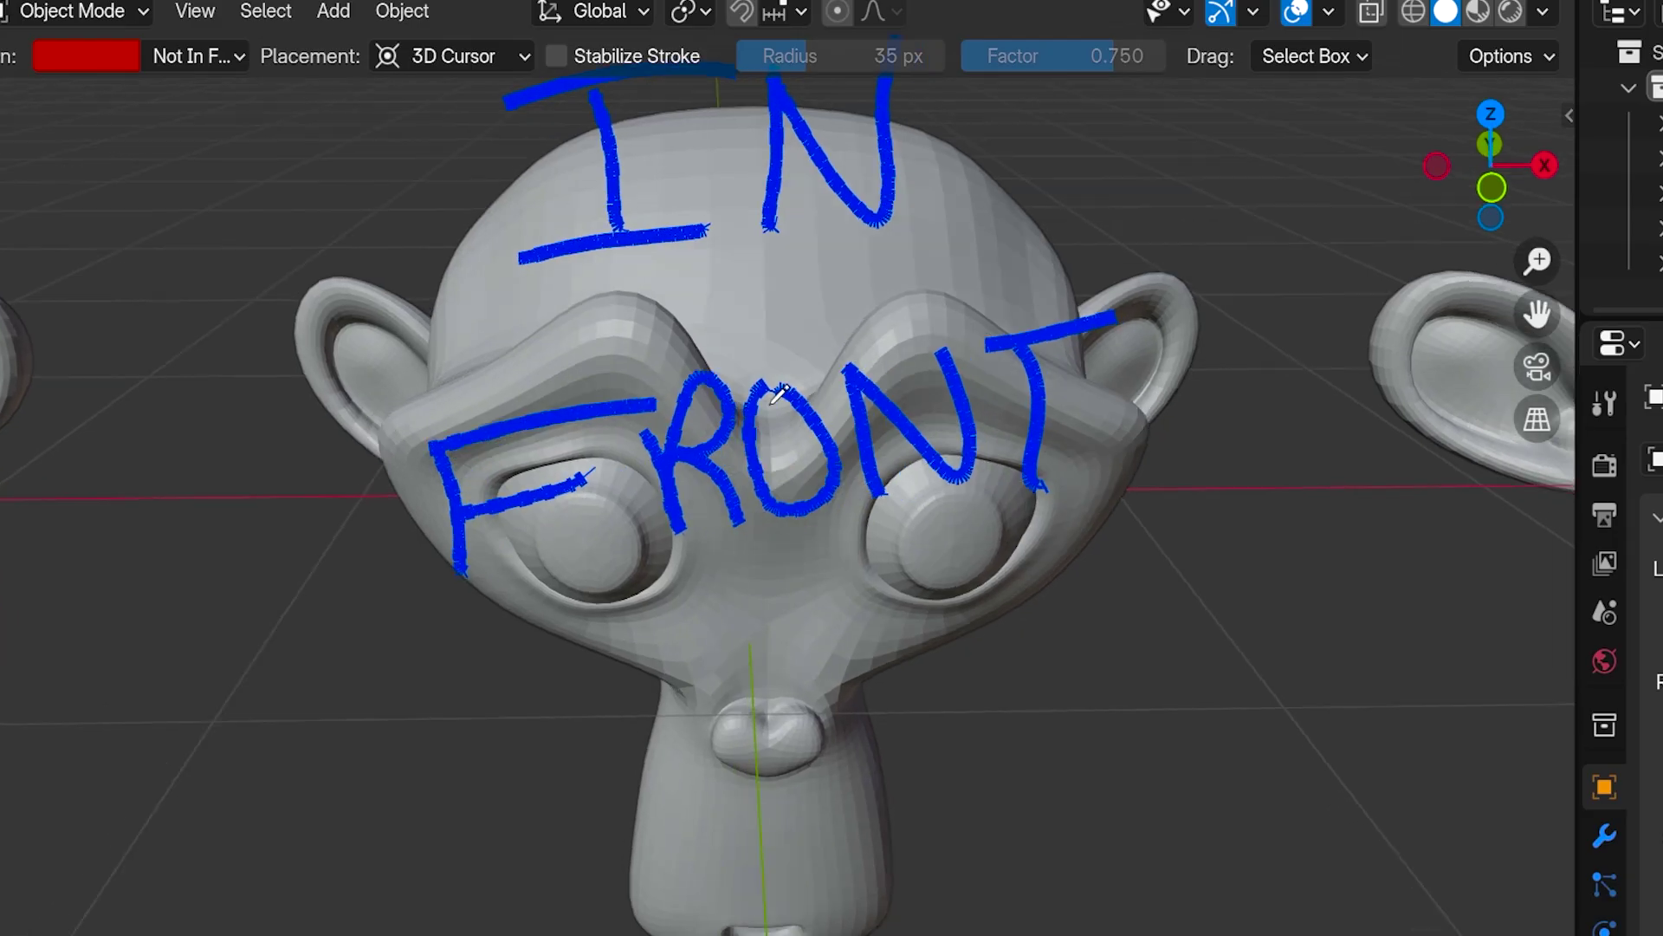
middle_drag(779, 394, 660, 190)
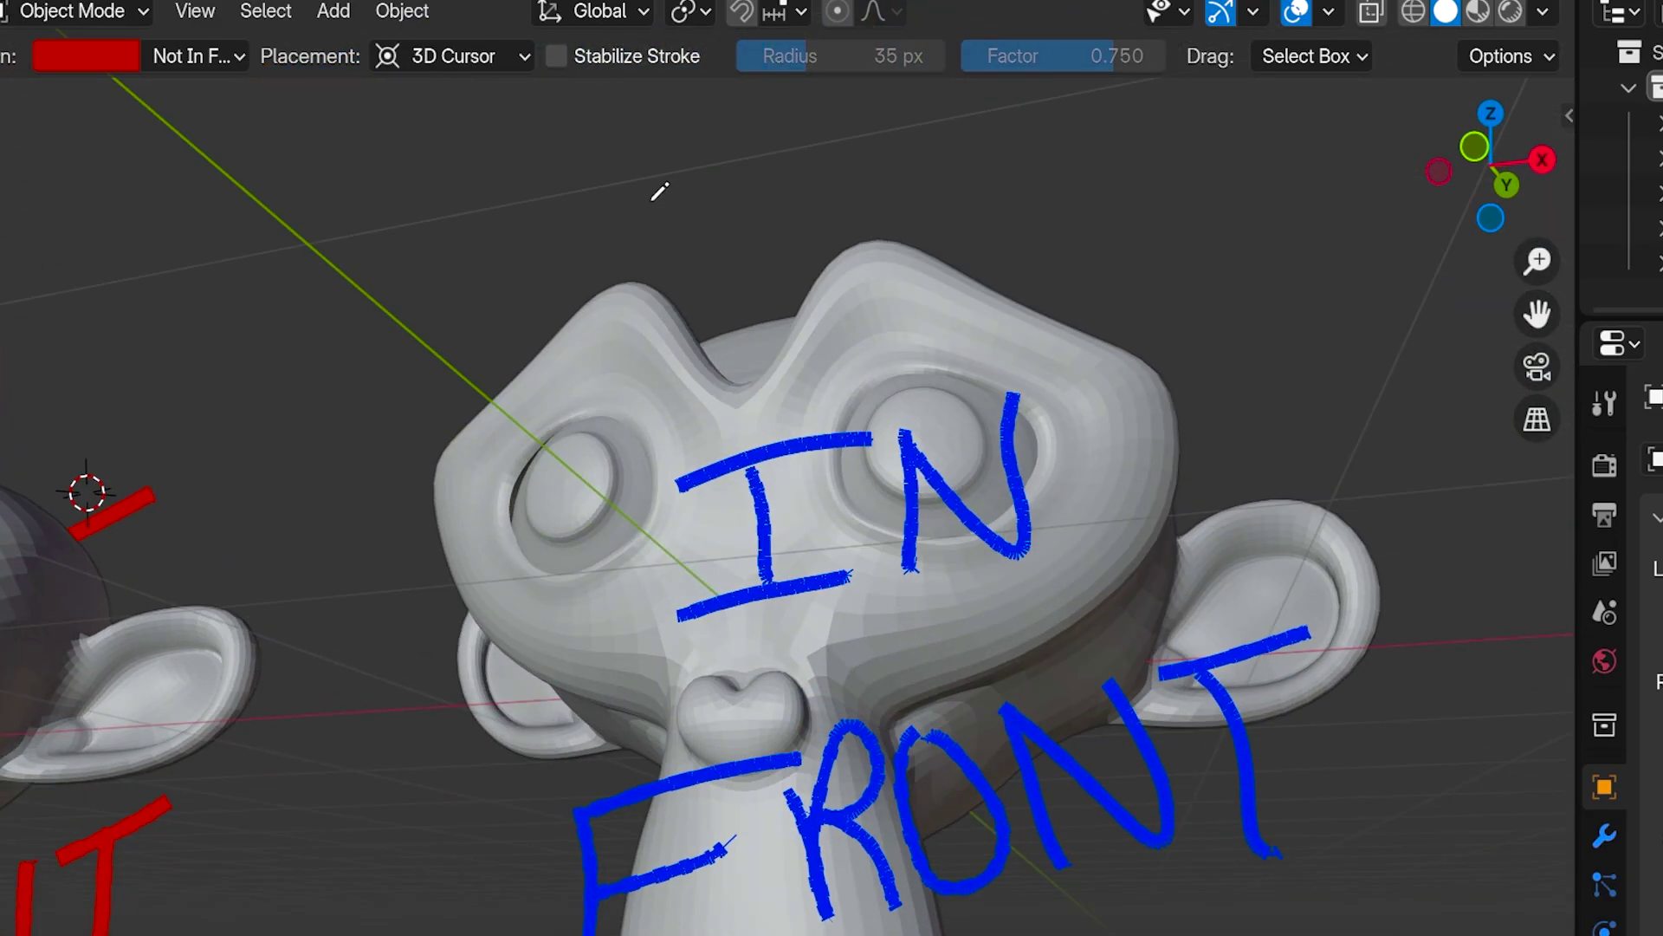
scroll(661, 191, down, 4)
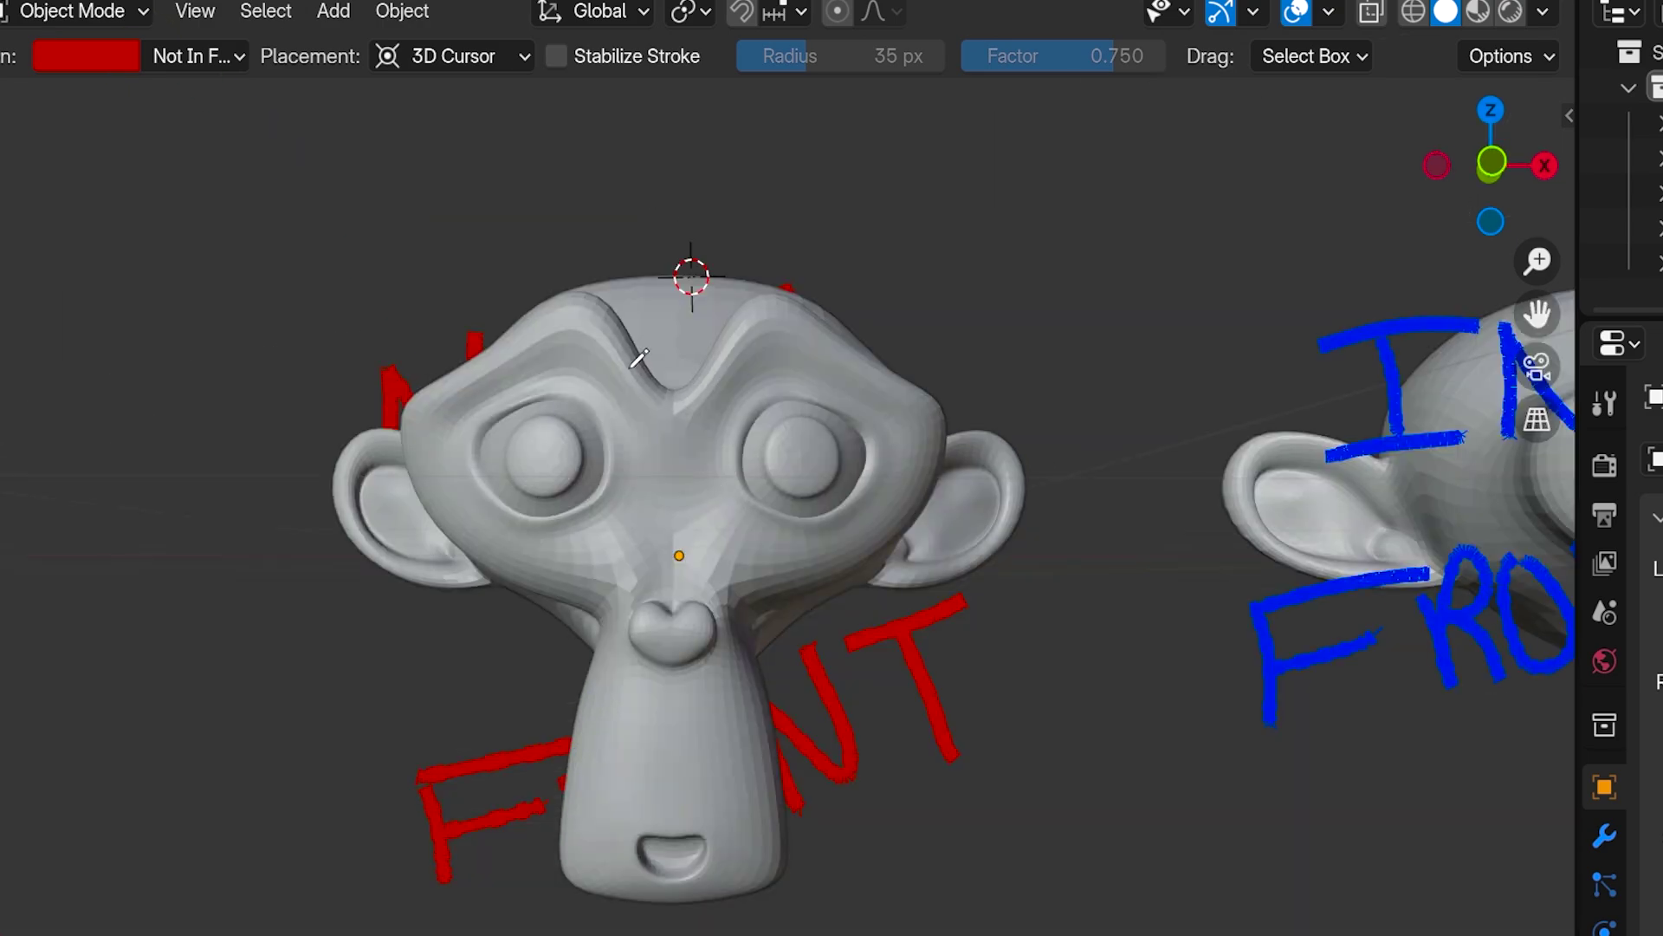
mouse_move(690, 271)
middle_down()
mouse_move(1154, 312)
mouse_move(1270, 382)
mouse_move(1256, 427)
mouse_move(906, 320)
mouse_move(658, 407)
middle_up()
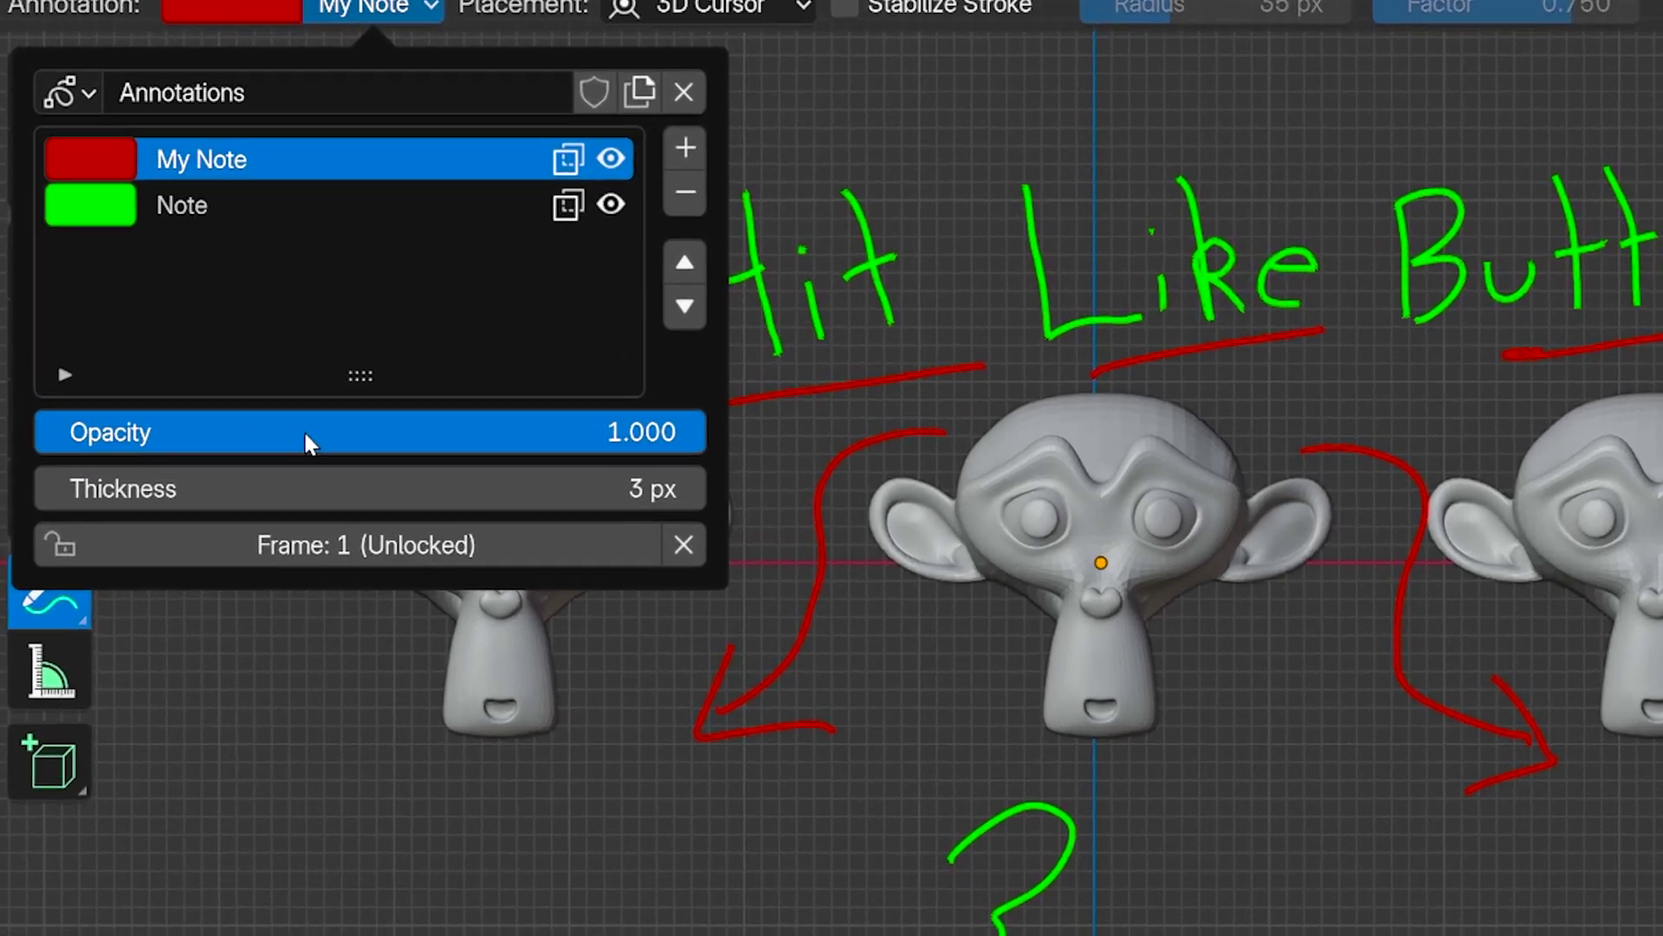
Select the Note layer, keep its opacity at 1.000, and raise its thickness to 6 px.
click(130, 225)
mouse_move(199, 376)
mouse_down()
mouse_move(35, 375)
mouse_move(121, 375)
mouse_up()
drag(205, 444, 753, 446)
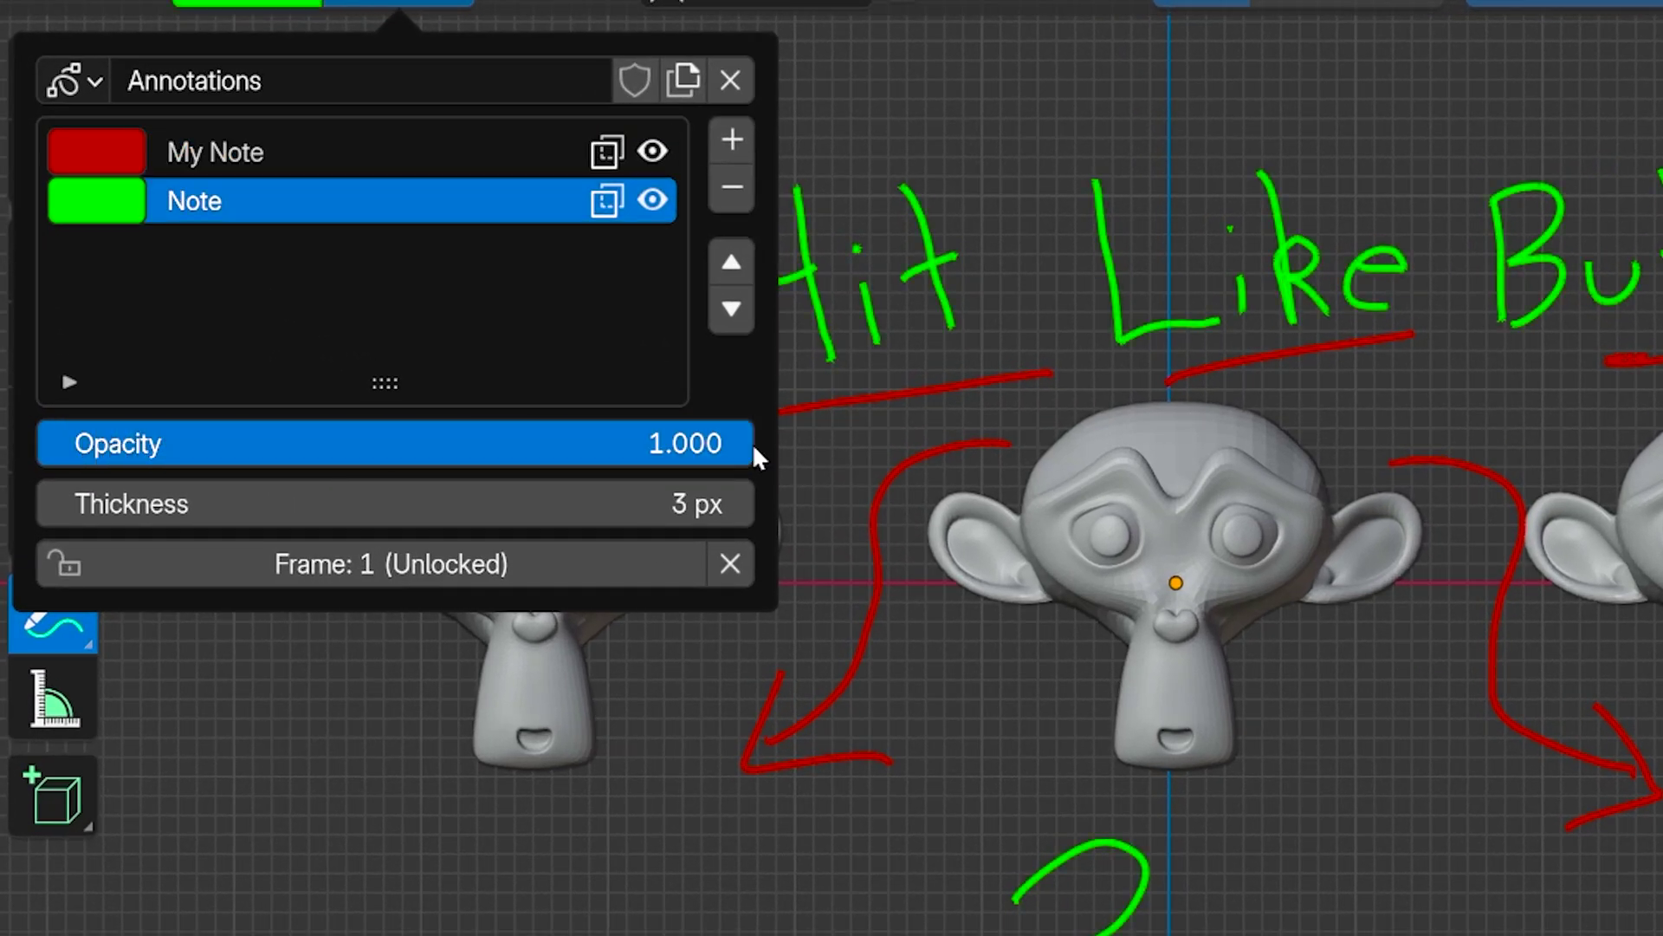
mouse_move(737, 503)
mouse_down()
mouse_move(832, 503)
mouse_move(706, 504)
mouse_move(775, 503)
mouse_up()
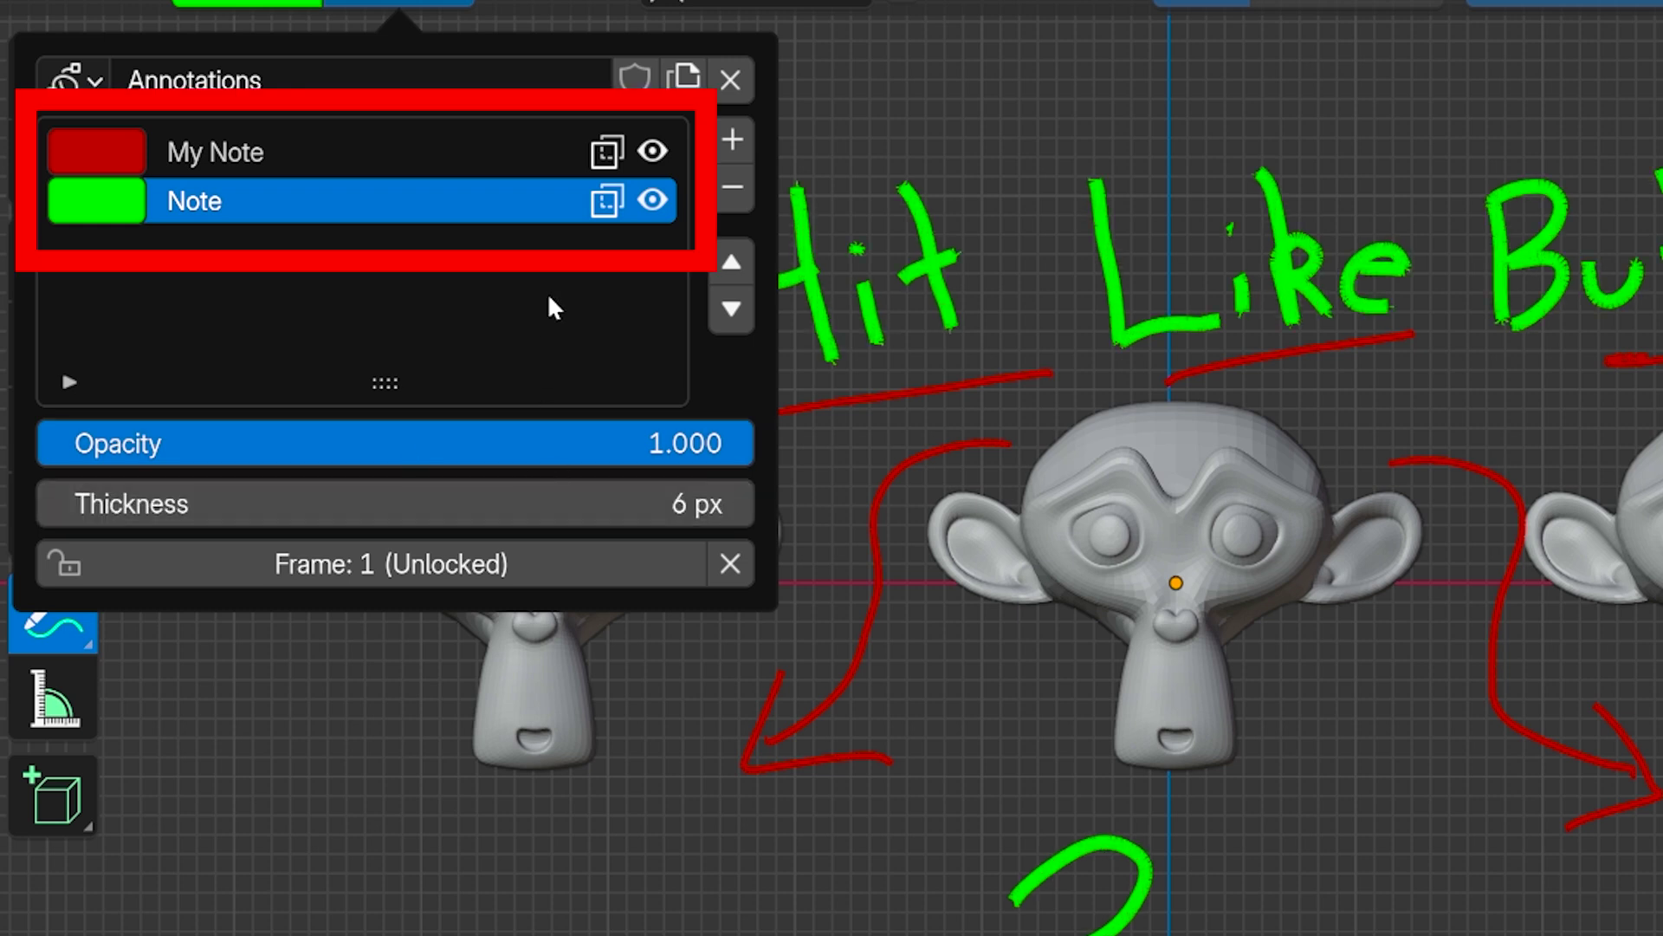
Create a new annotation block, Annotations.001, add another layer, and make the Note layer active.
click(74, 83)
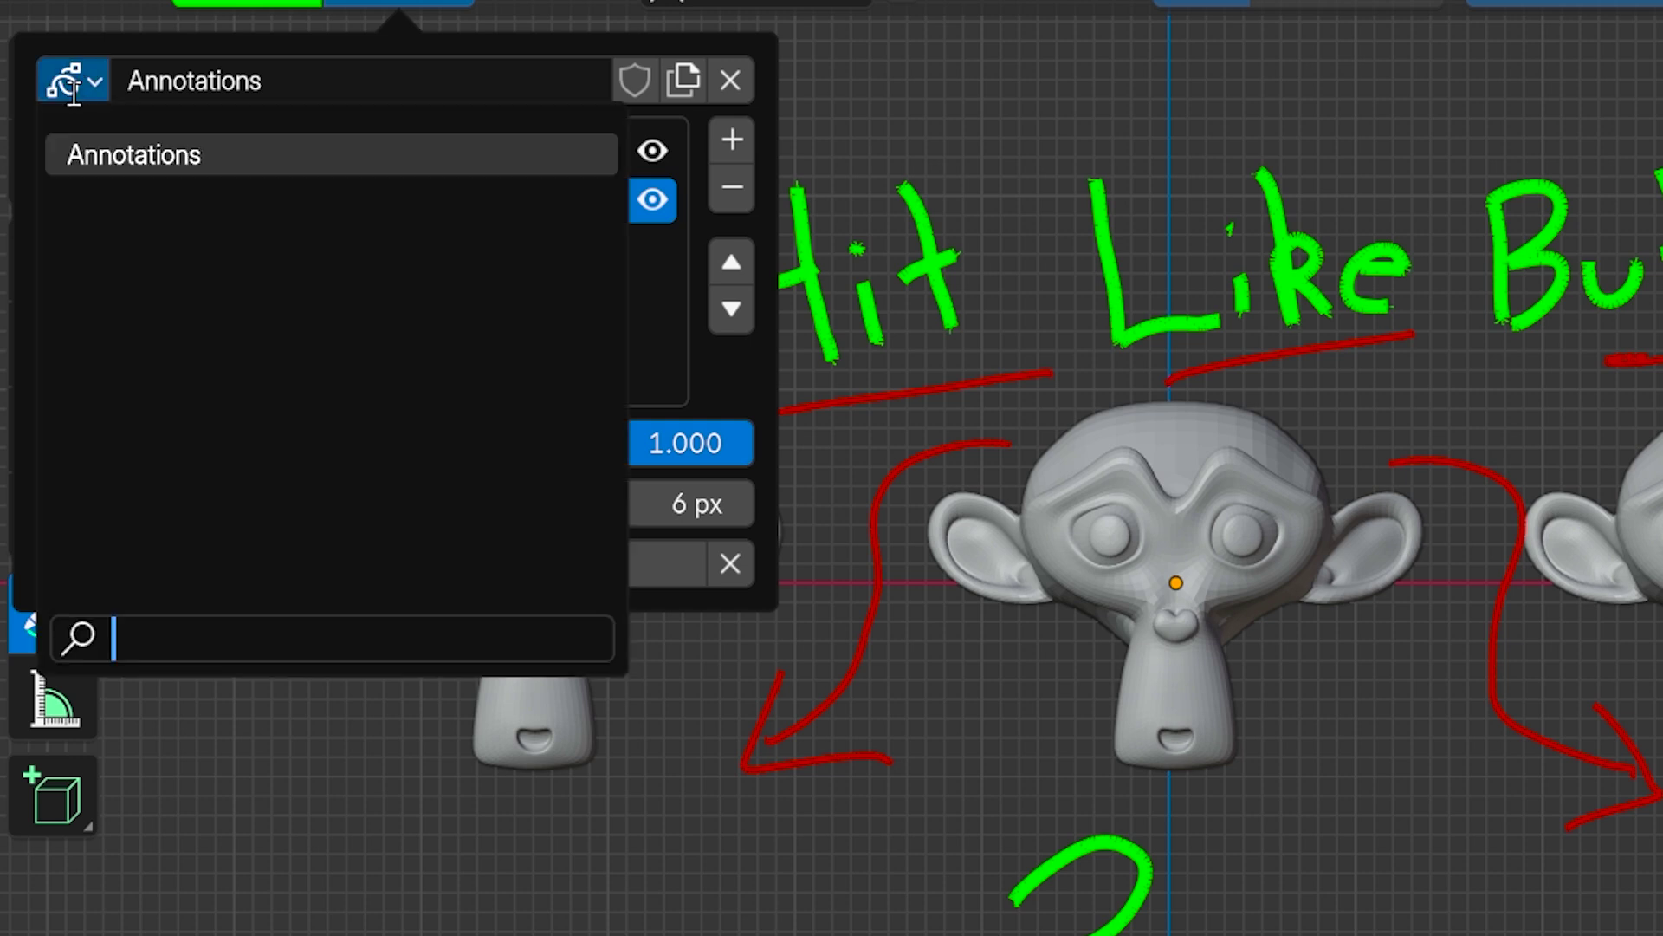
click(99, 101)
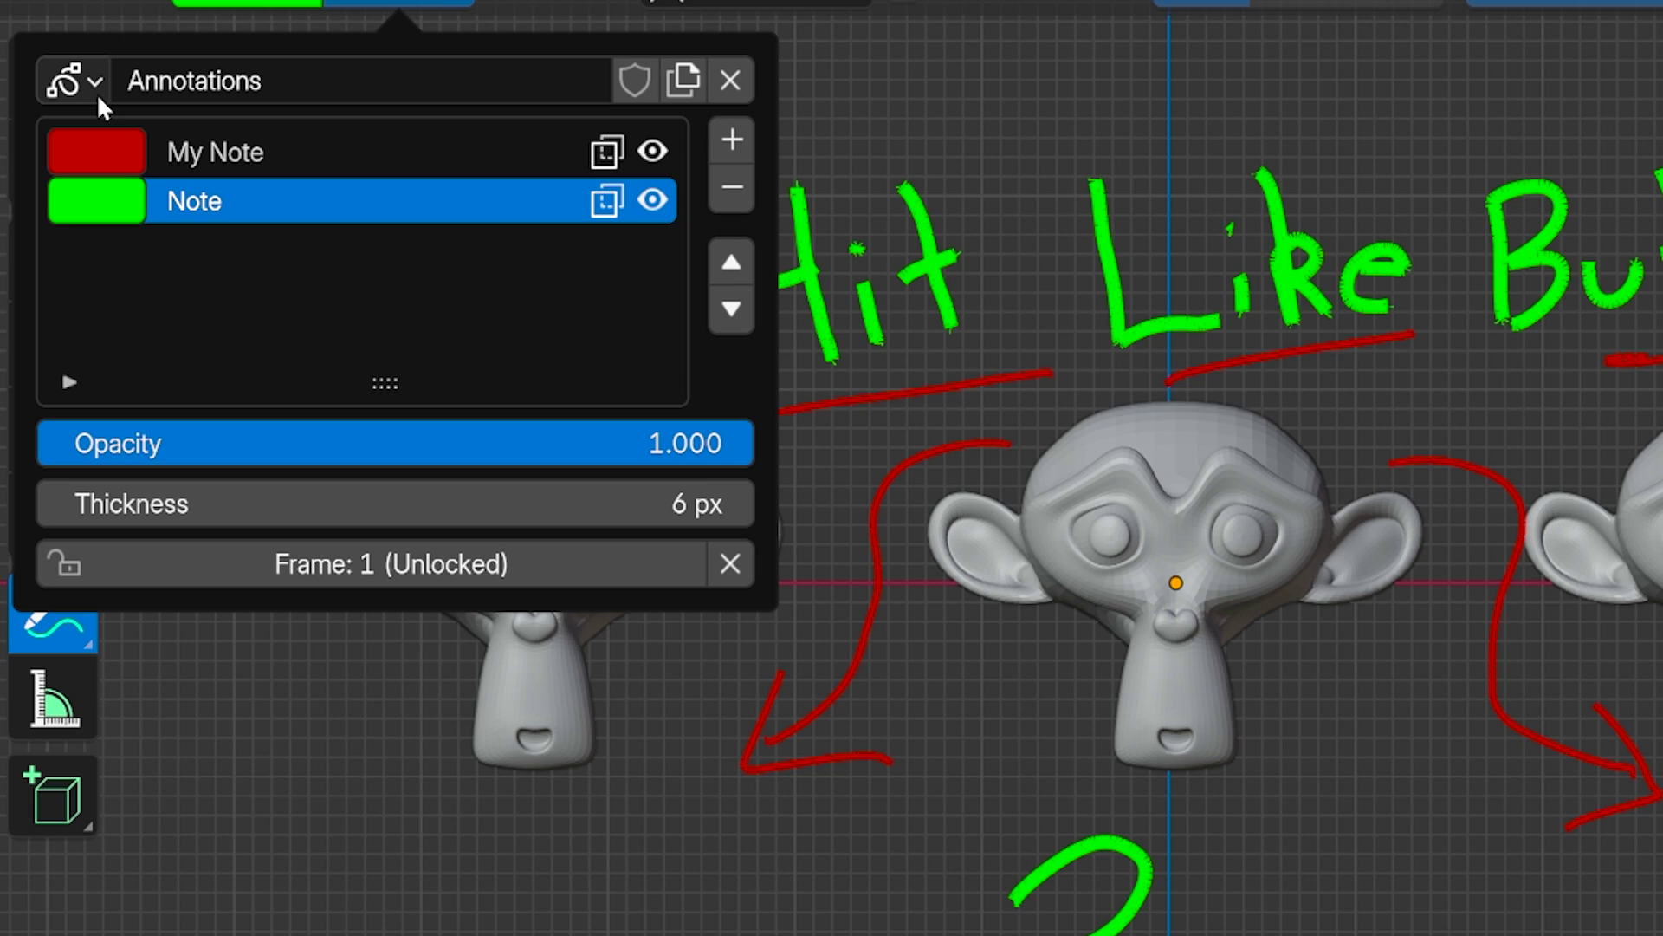
click(680, 87)
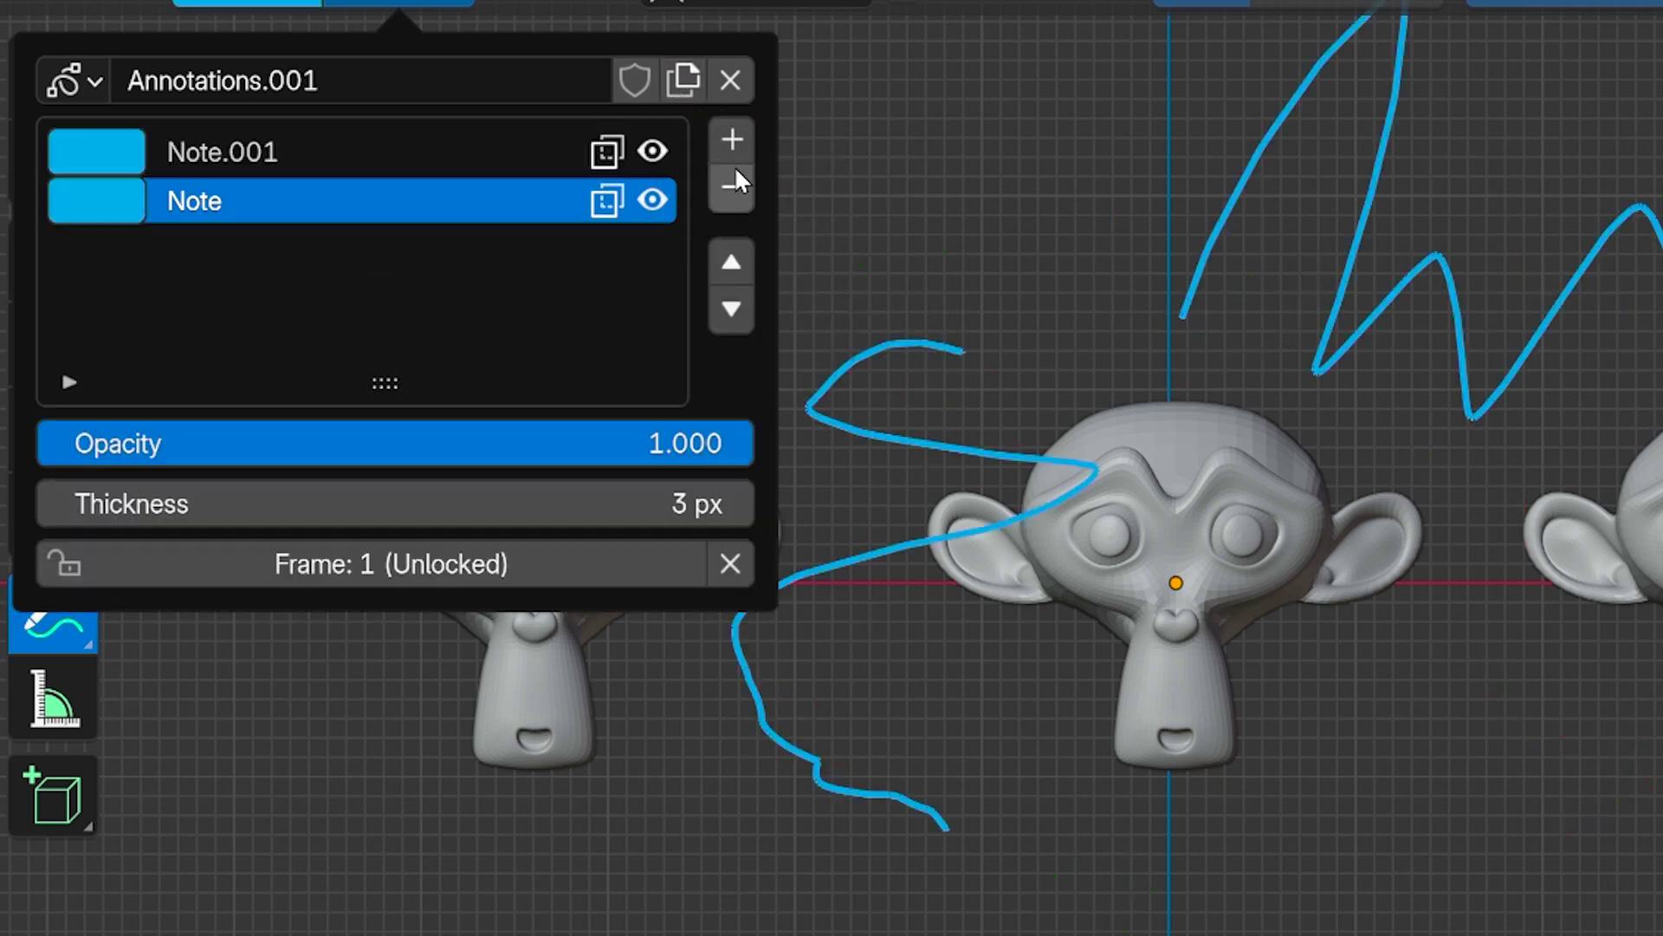
click(738, 142)
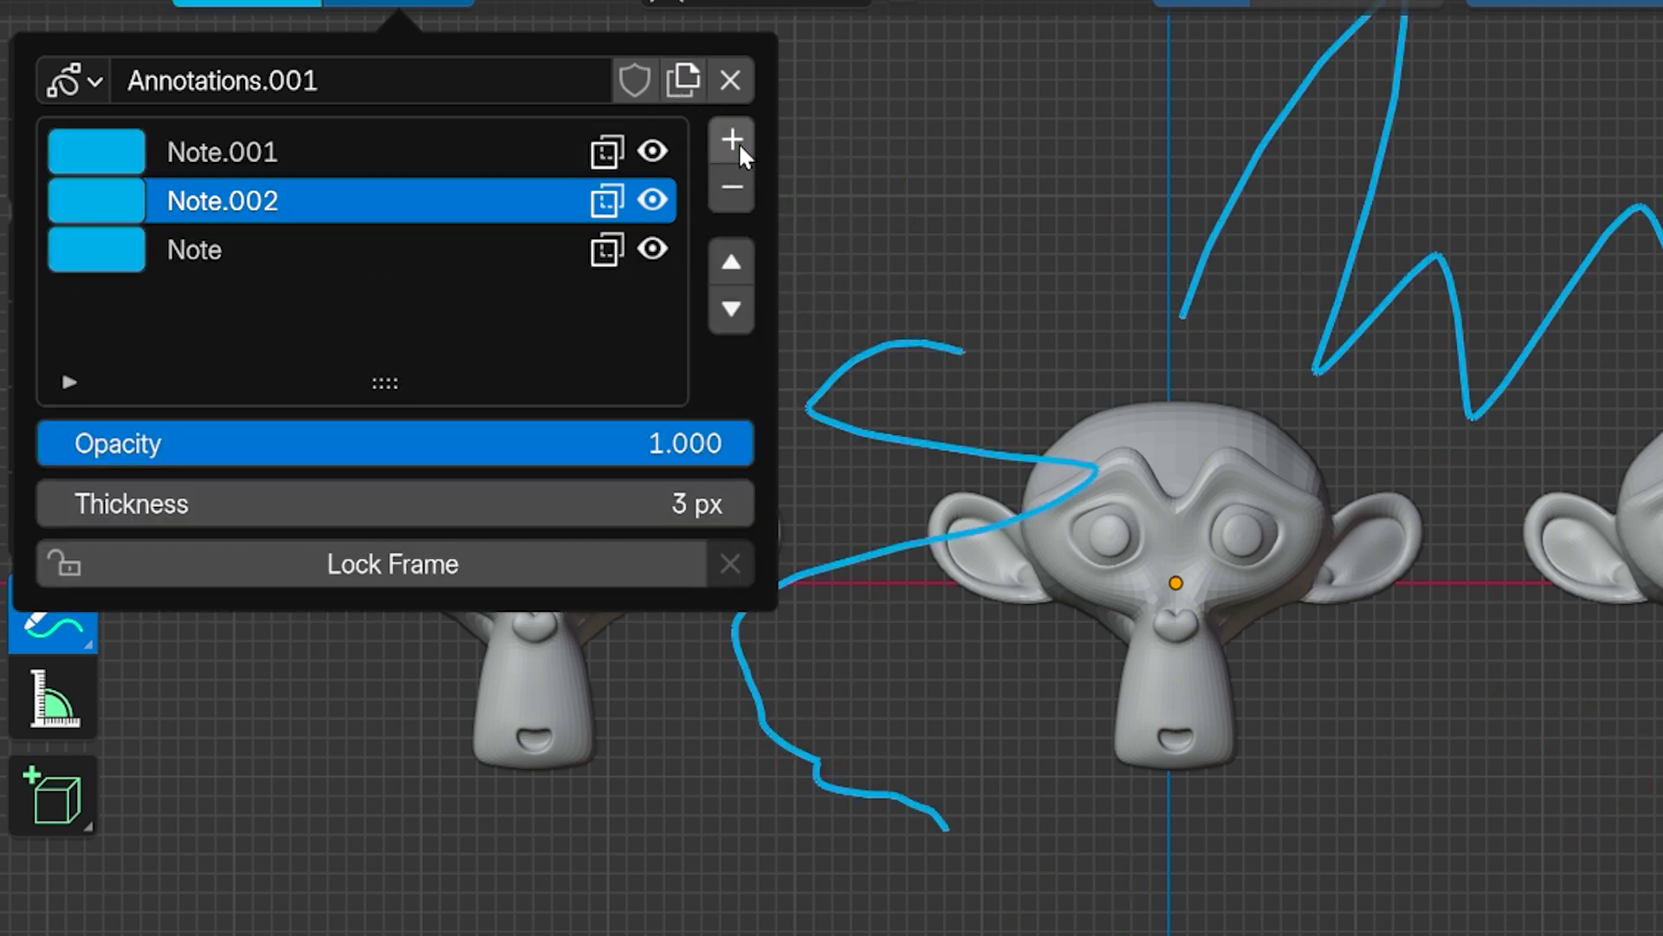
click(330, 255)
Switch between the Annotations and Annotations.001 blocks, finishing on Annotations.
click(87, 83)
click(153, 153)
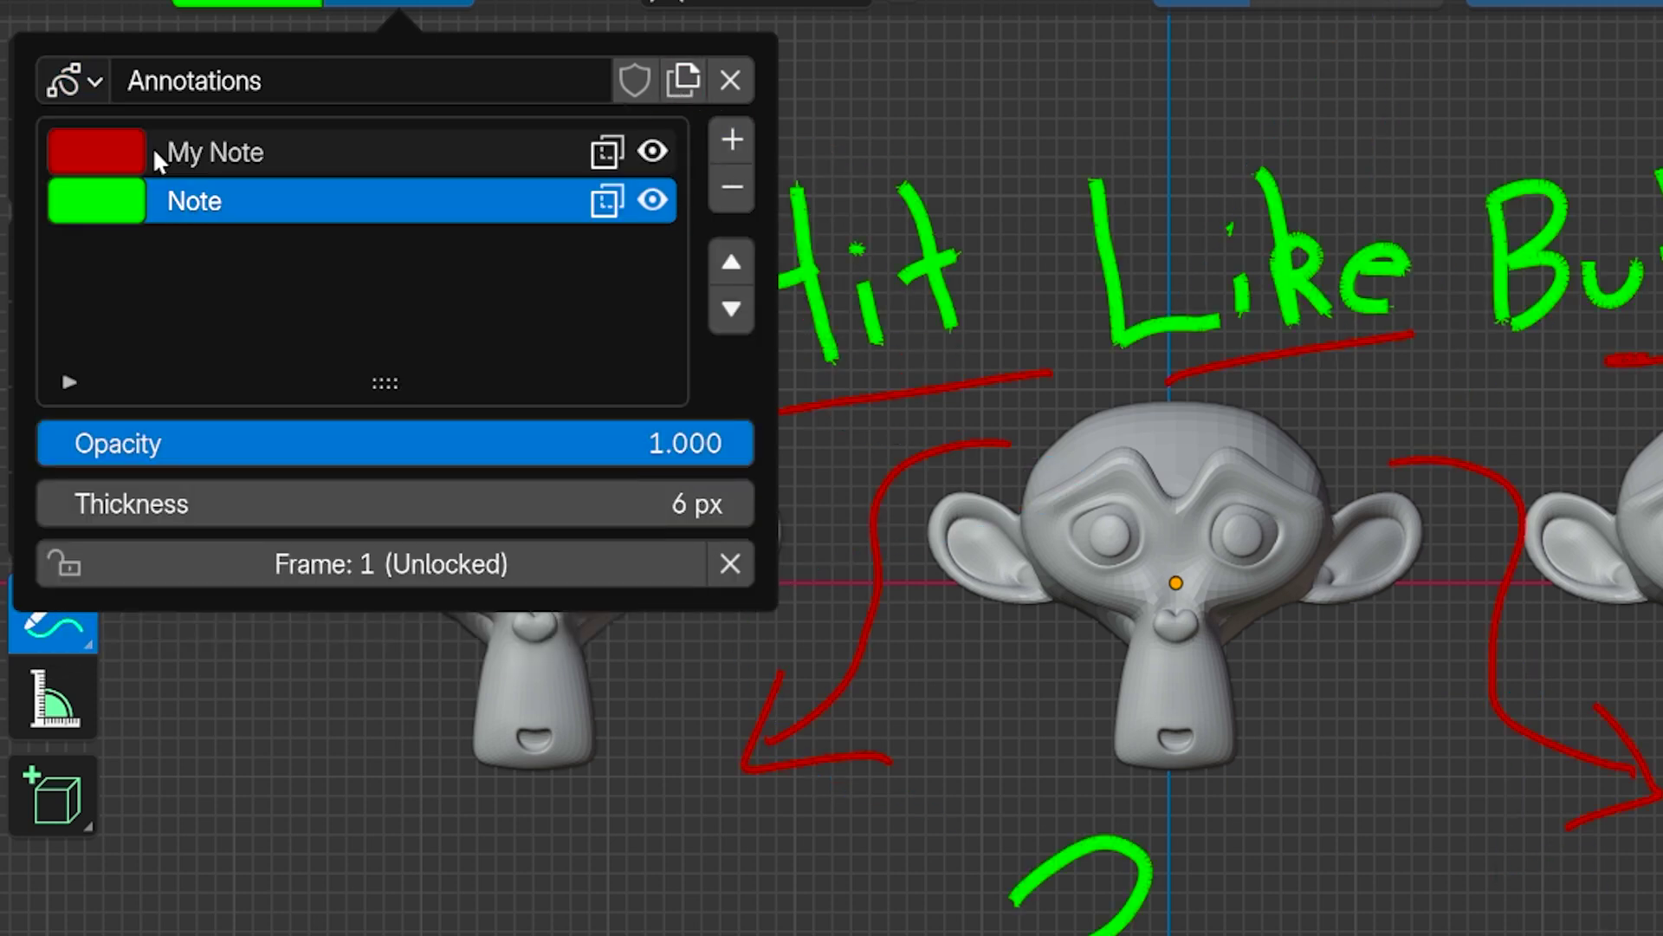
click(73, 81)
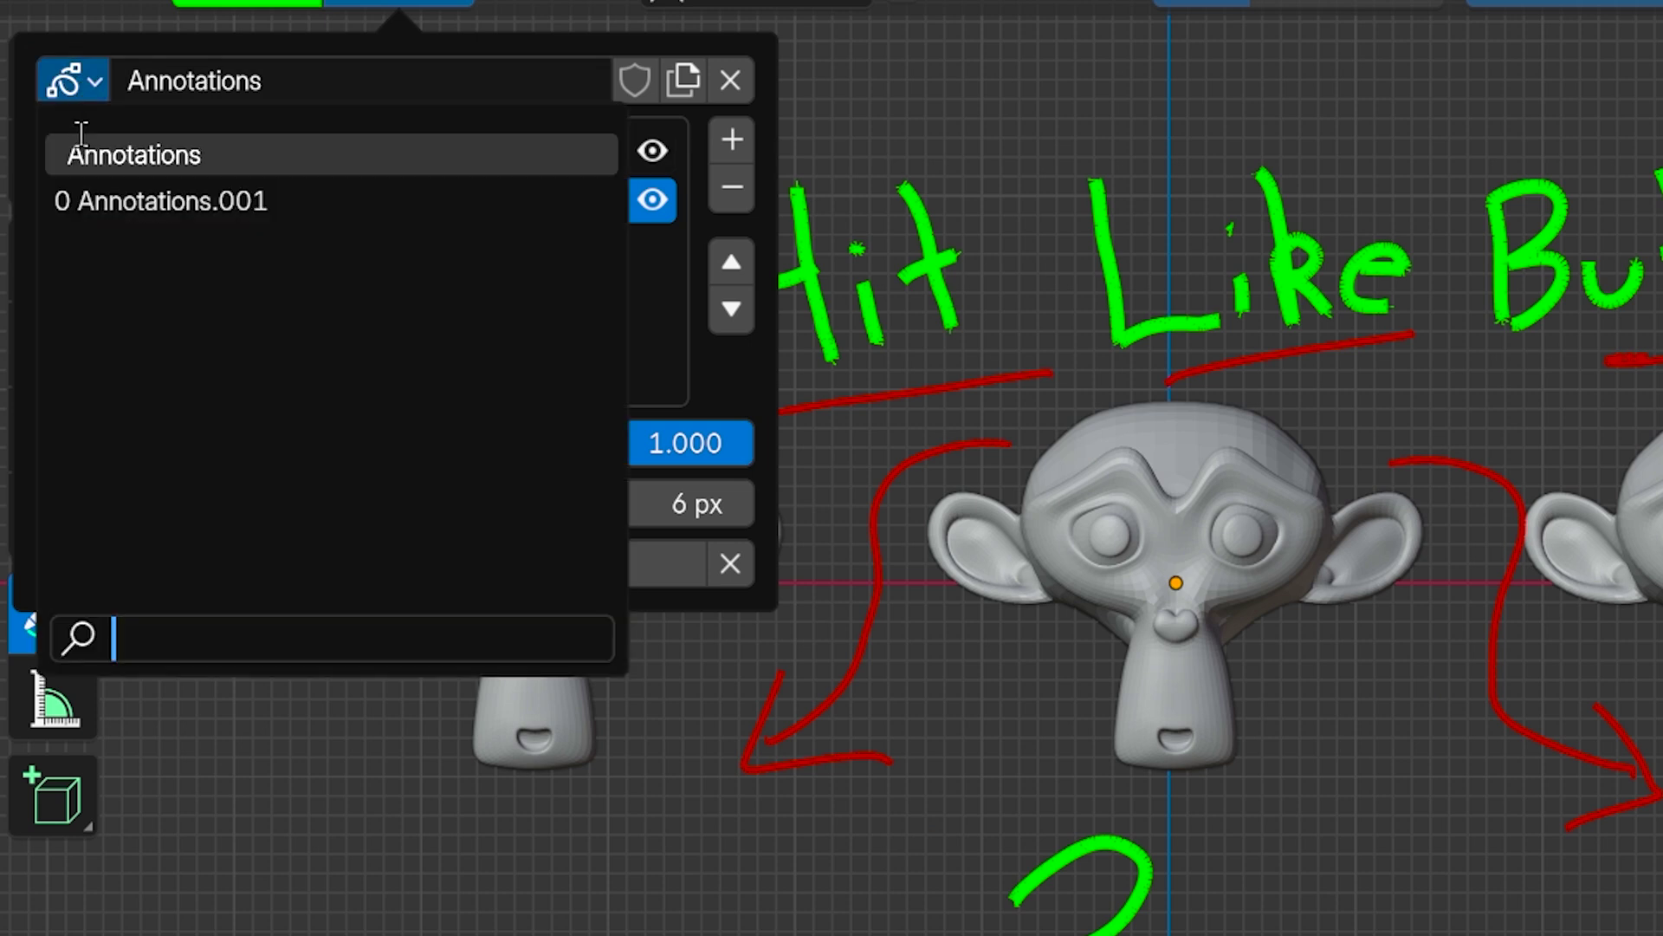
click(141, 207)
click(73, 82)
click(173, 153)
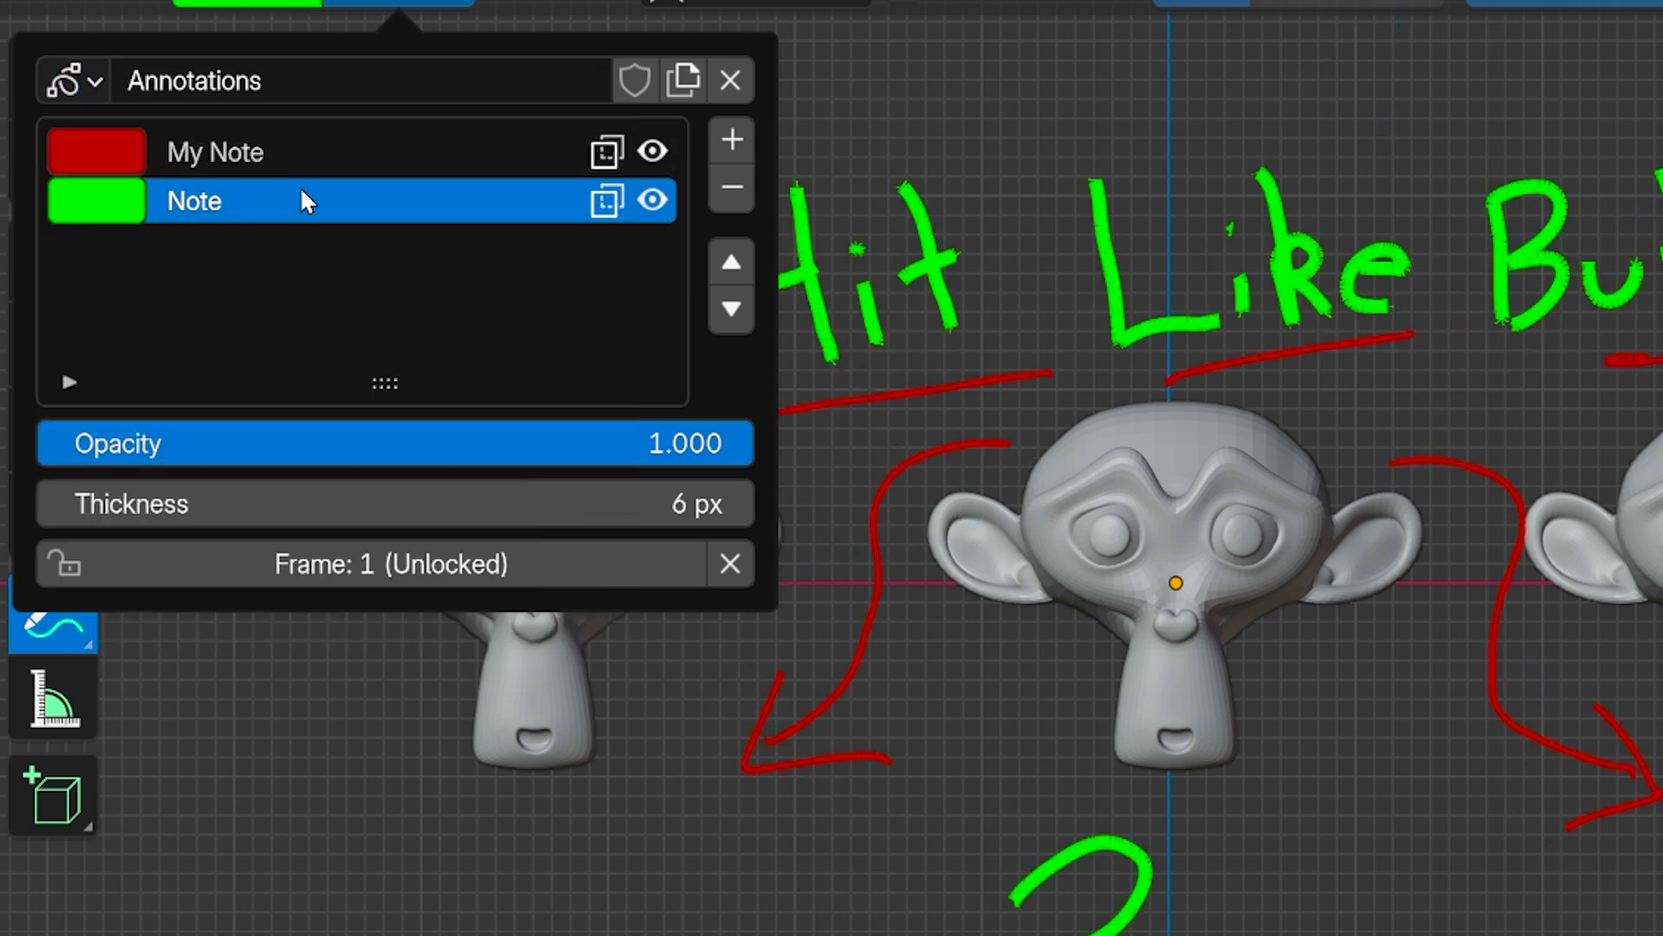